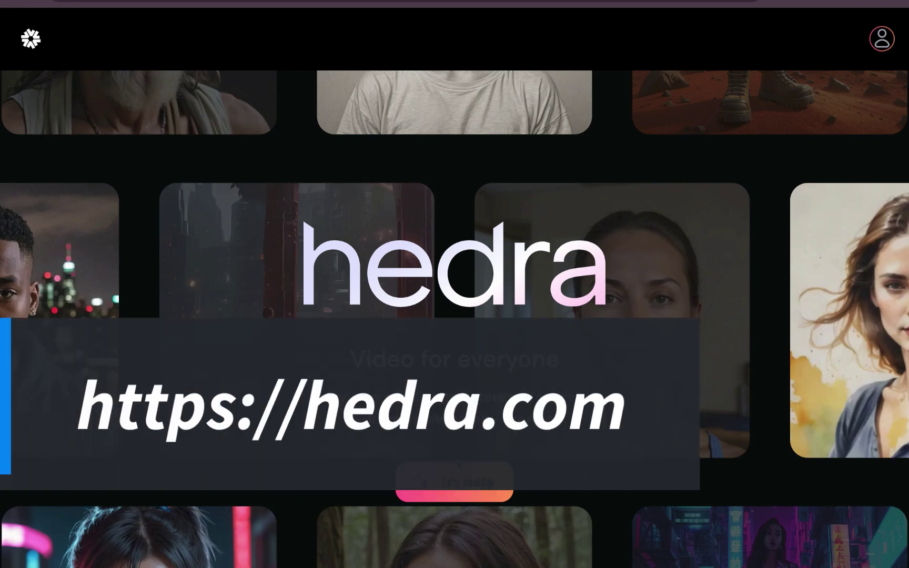
pyautogui.click(459, 476)
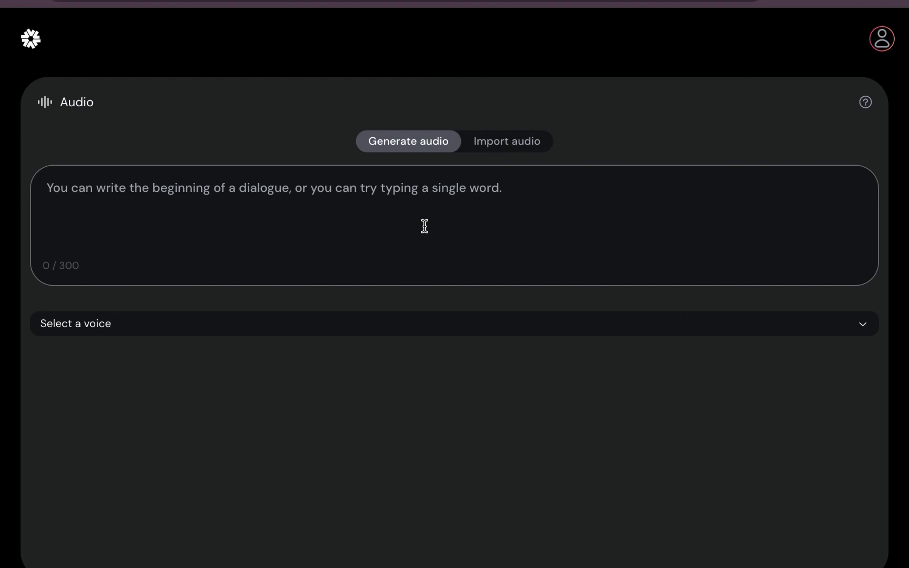
pyautogui.click(407, 203)
pyautogui.click(746, 121)
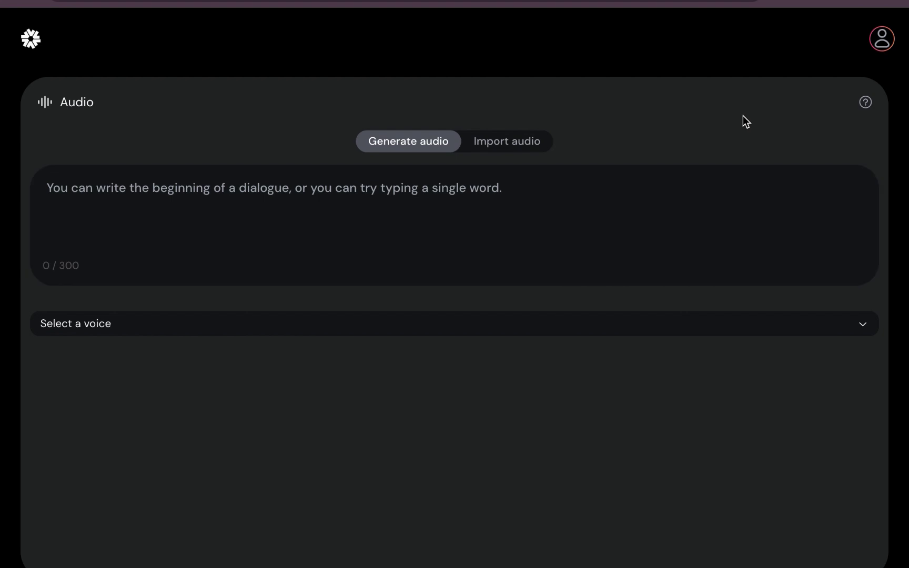
pyautogui.click(868, 105)
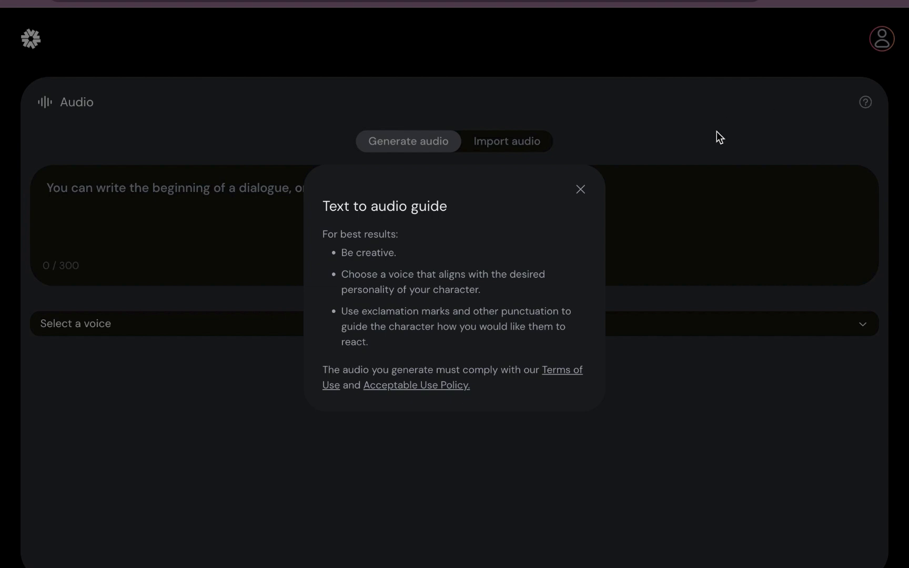
pyautogui.click(581, 190)
pyautogui.click(313, 213)
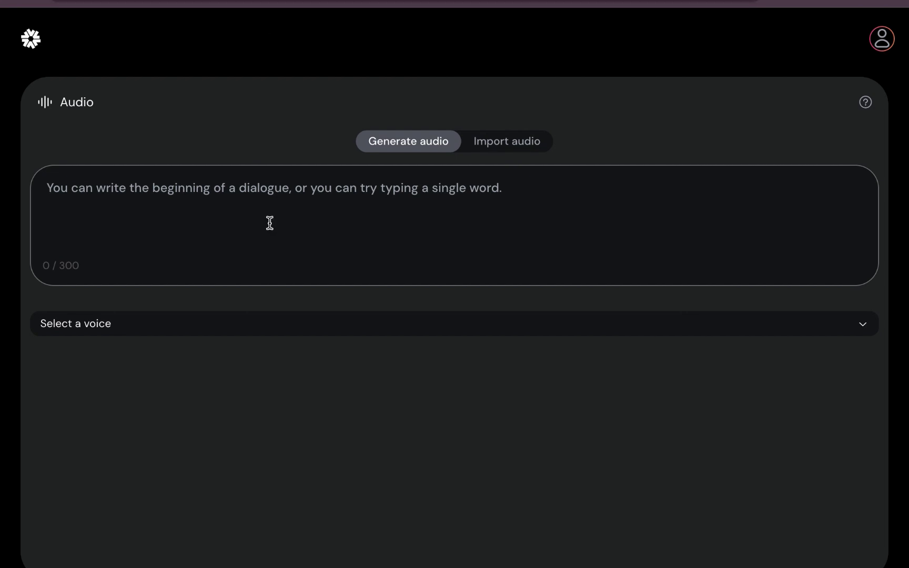
# Paste the two-sentence camera-shy script into the dialogue box, trimming the trailing empty line
pyautogui.write("Are you camera shy but still want to create videos without showing your face? The good news is, you can do all of this using AI for FREE, from writing the script to generating the voiceover and even the video just like this one you're watching. If you would like to know how, then keep watching.")
pyautogui.press('BackSpace')
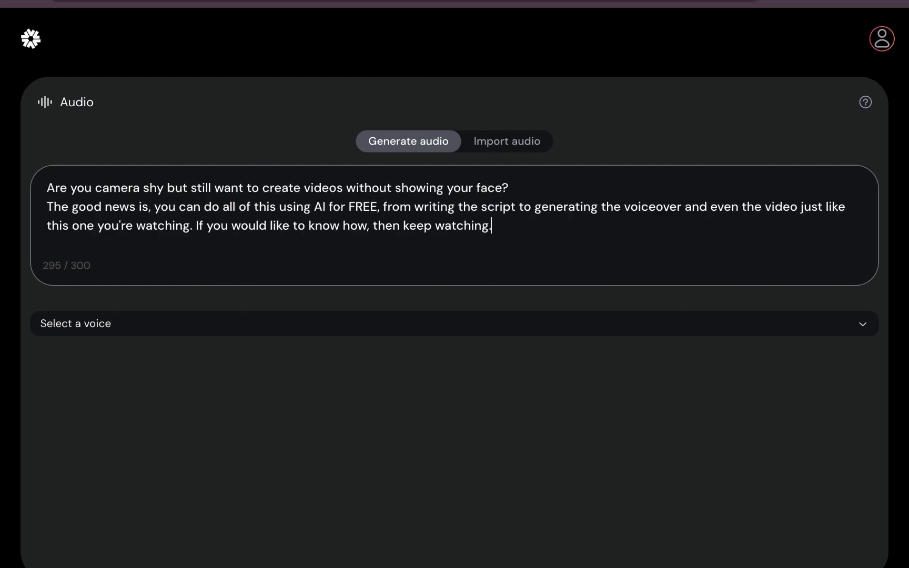
pyautogui.click(337, 299)
pyautogui.scroll(-4, 337, 299)
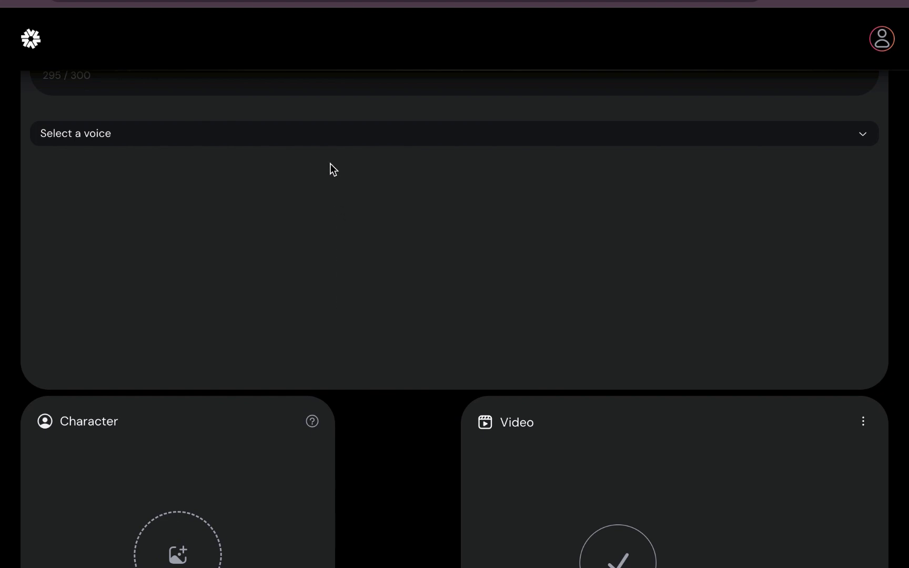
# Choose Brian from the voice list
pyautogui.click(333, 139)
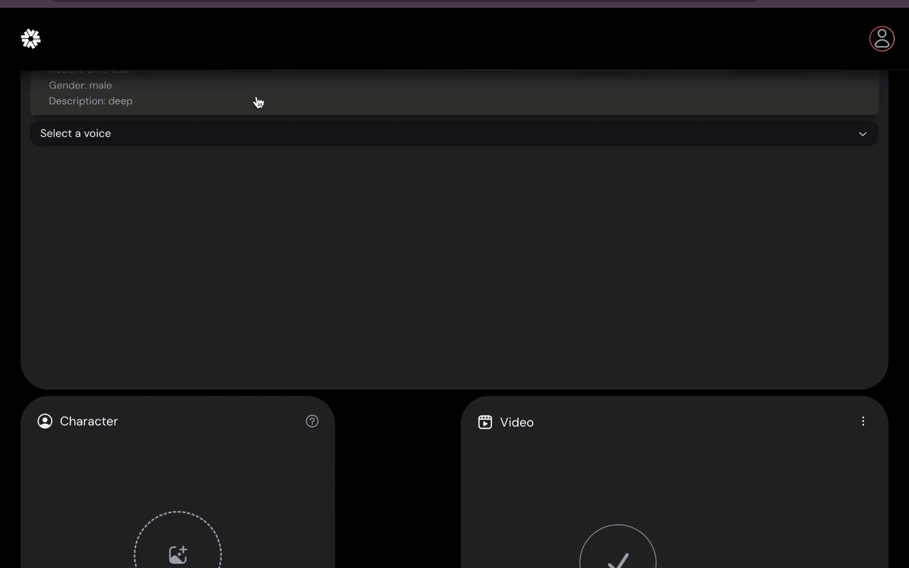
pyautogui.scroll(5, 258, 103)
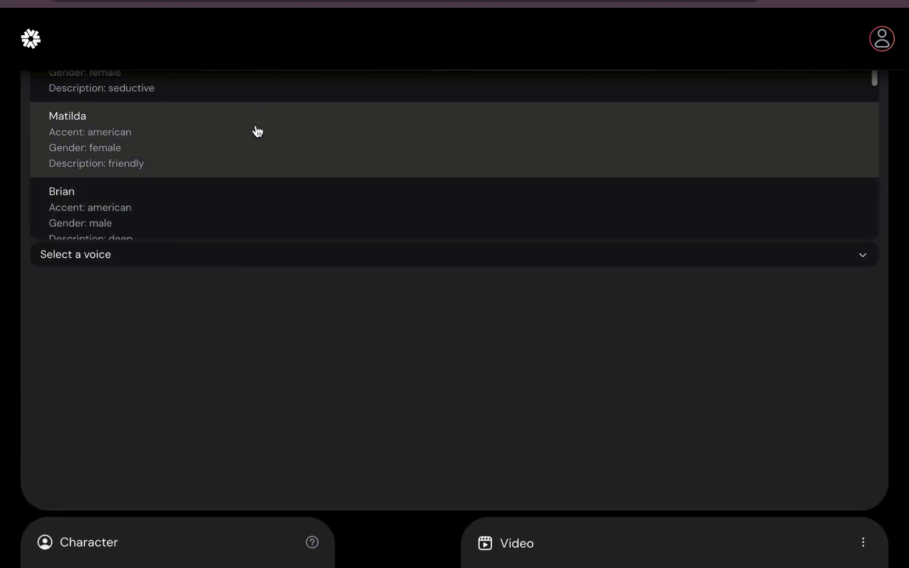
pyautogui.scroll(-2, 258, 131)
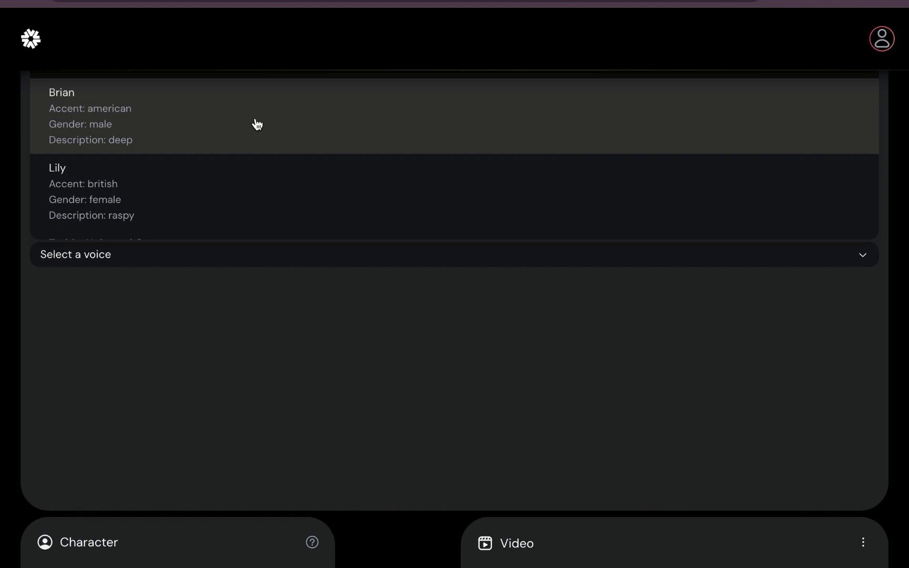
pyautogui.click(254, 117)
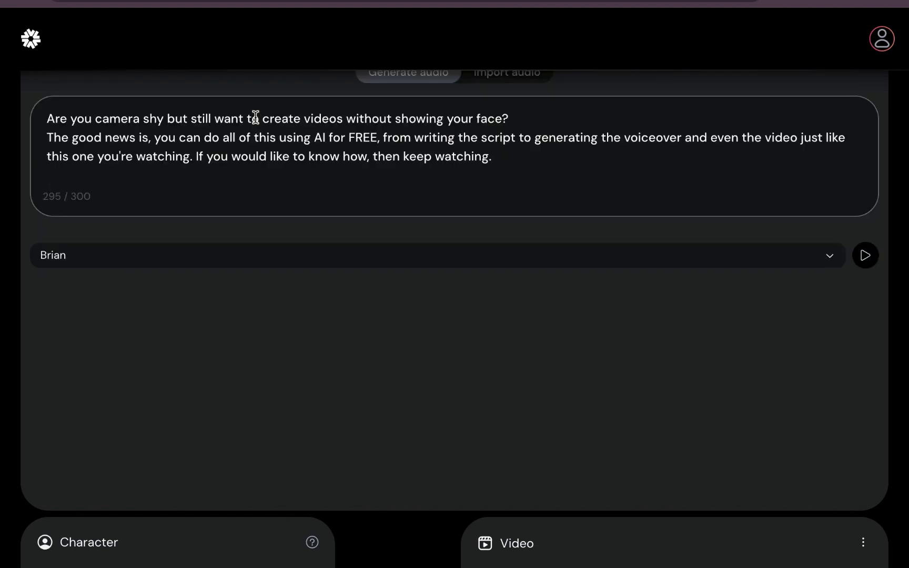
pyautogui.scroll(3, 310, 353)
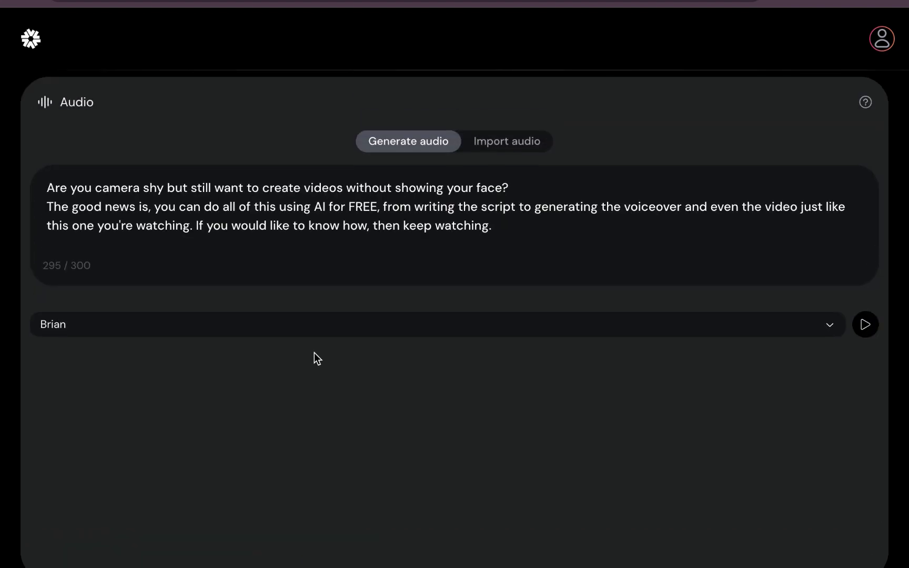
# Glance at the Import audio tab, then return to generating audio from the script
pyautogui.click(522, 146)
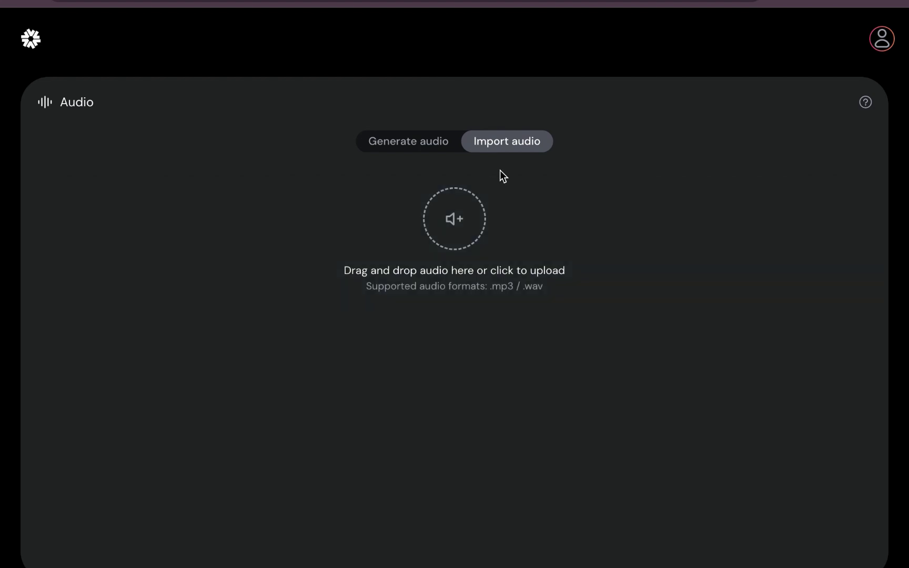
pyautogui.click(430, 147)
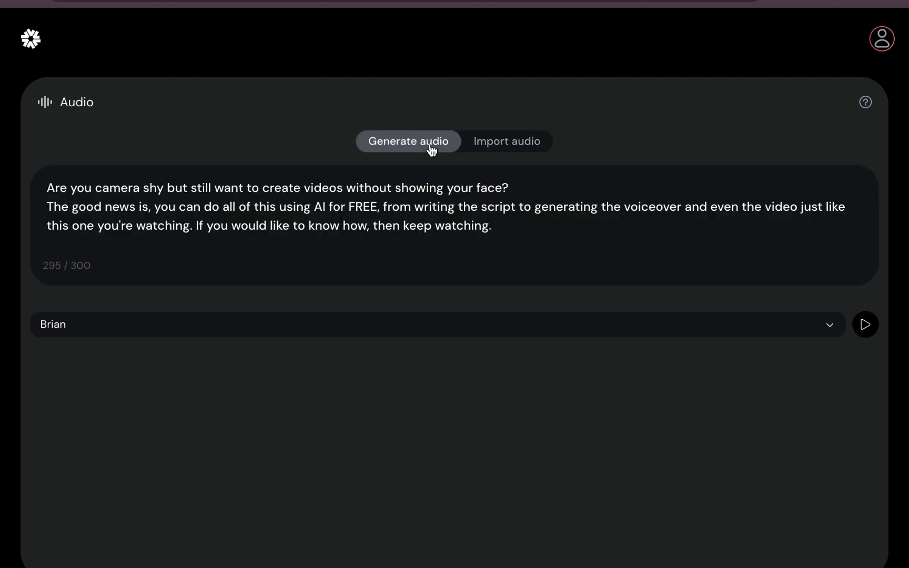
pyautogui.scroll(-5, 385, 347)
pyautogui.scroll(-8, 381, 371)
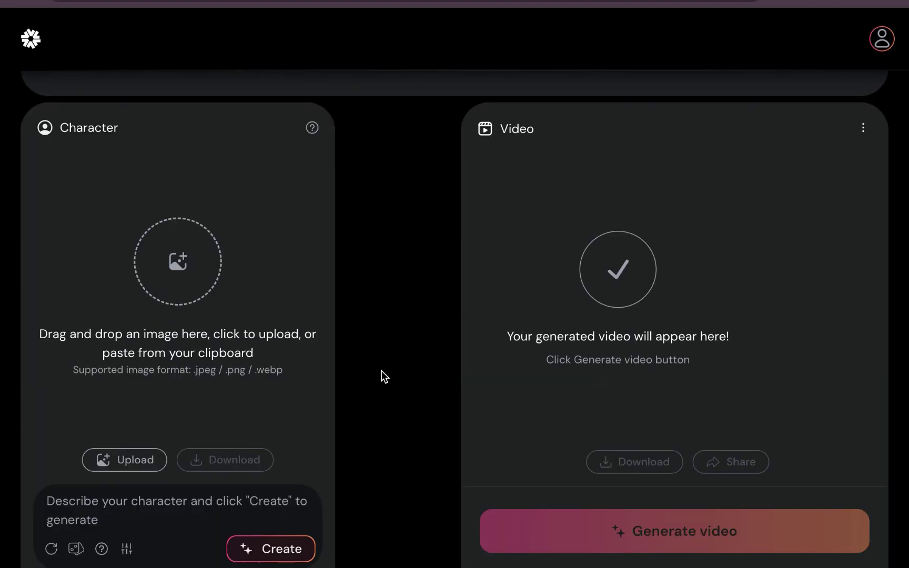
pyautogui.scroll(-1, 215, 377)
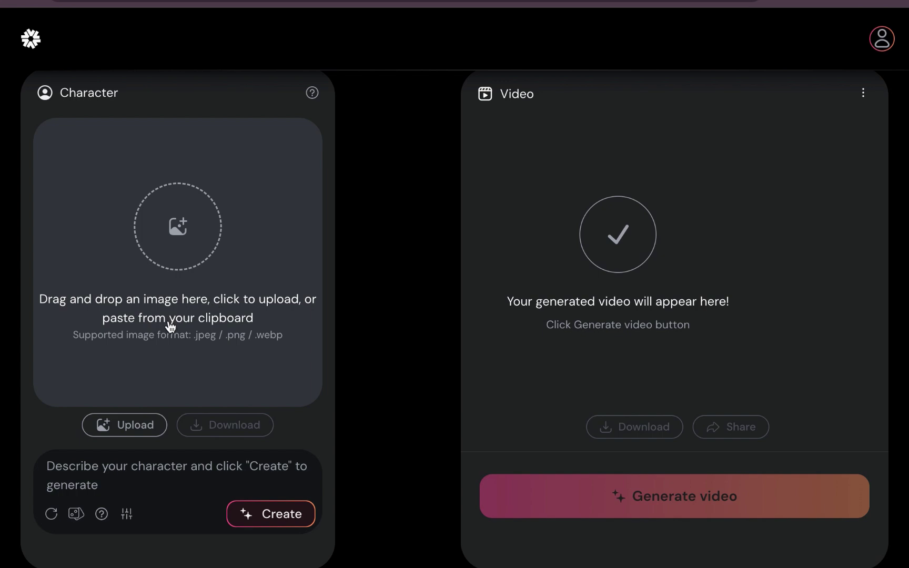
pyautogui.scroll(-1, 167, 365)
pyautogui.scroll(1, 155, 363)
pyautogui.scroll(1, 149, 347)
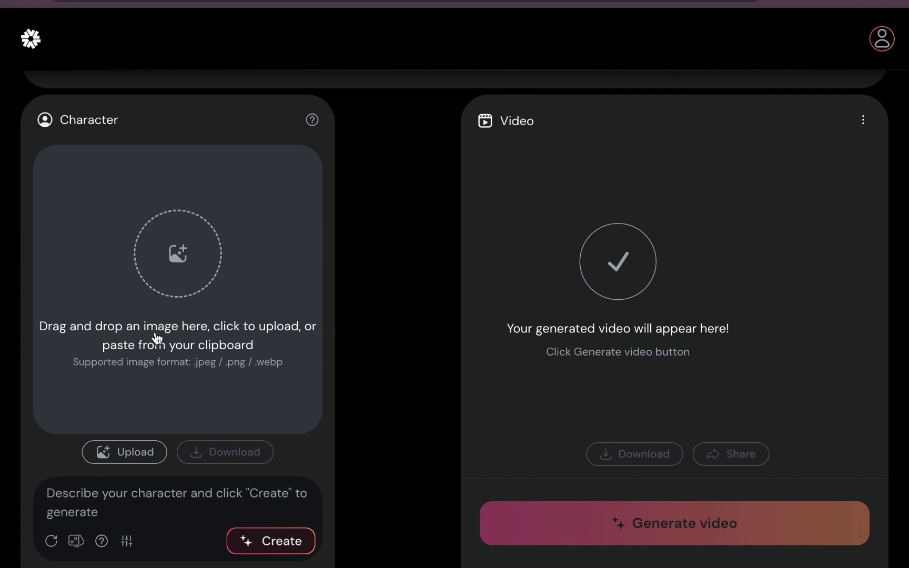
pyautogui.scroll(-1, 153, 345)
pyautogui.scroll(-2, 195, 313)
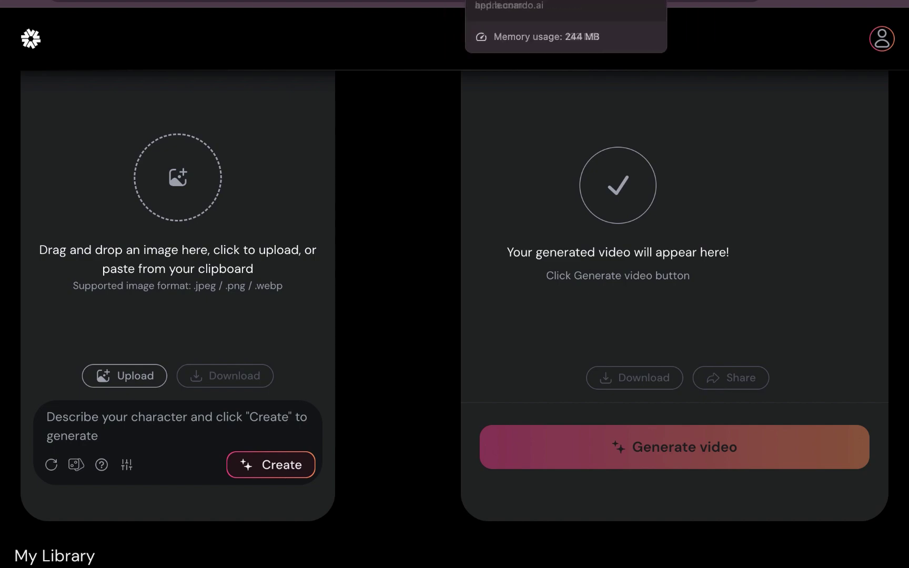
# Copy the male portrait prompt from Notion's AI for VIDEO PROMPTS page
pyautogui.click(399, 3)
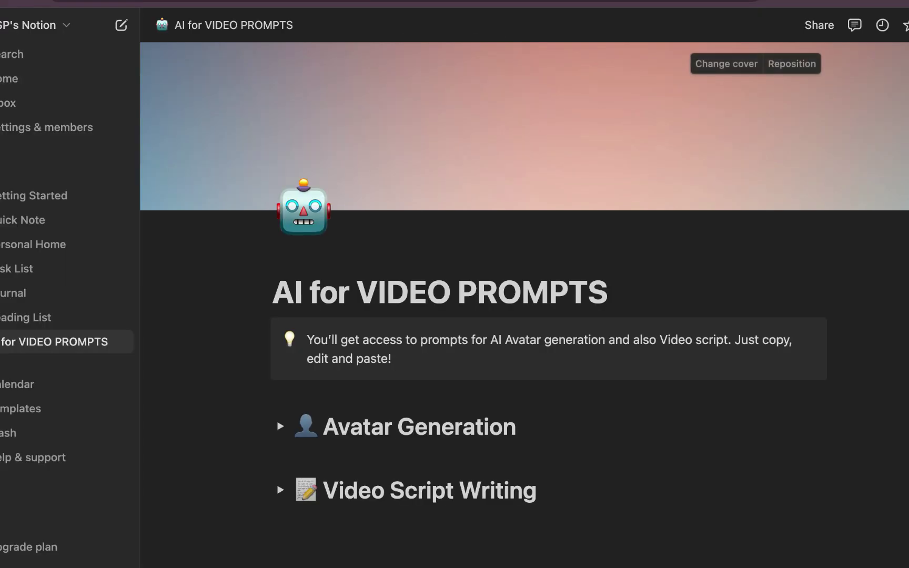
pyautogui.scroll(-1, 400, 337)
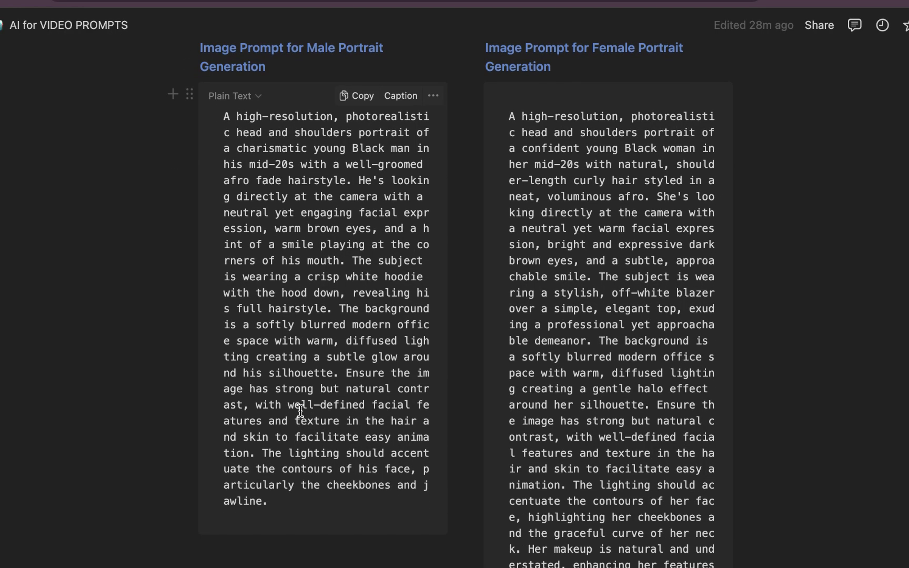
pyautogui.scroll(-2, 301, 410)
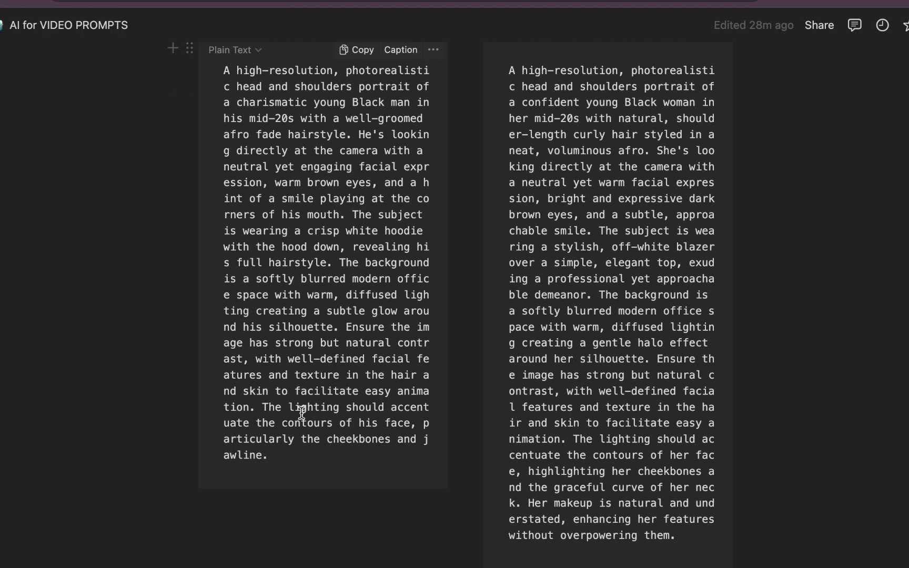
pyautogui.scroll(3, 301, 411)
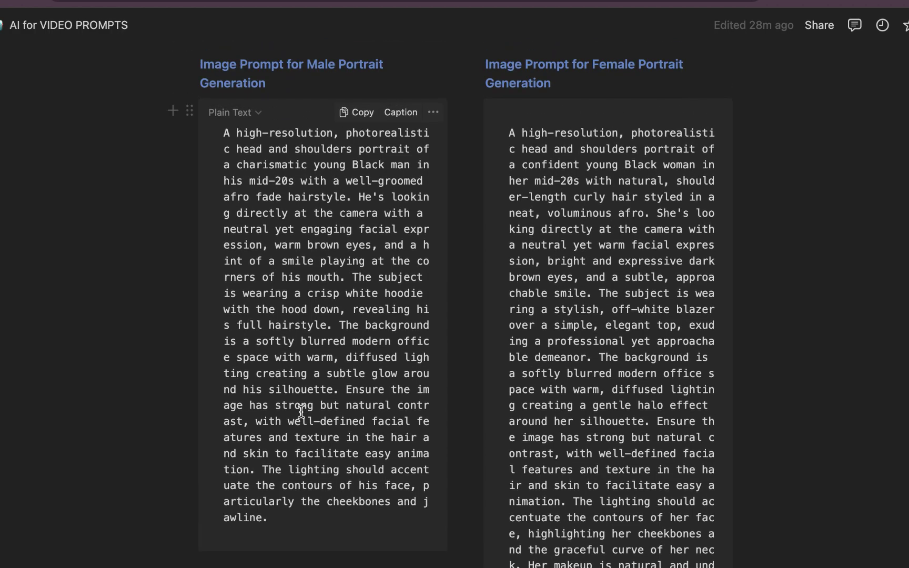
pyautogui.click(362, 113)
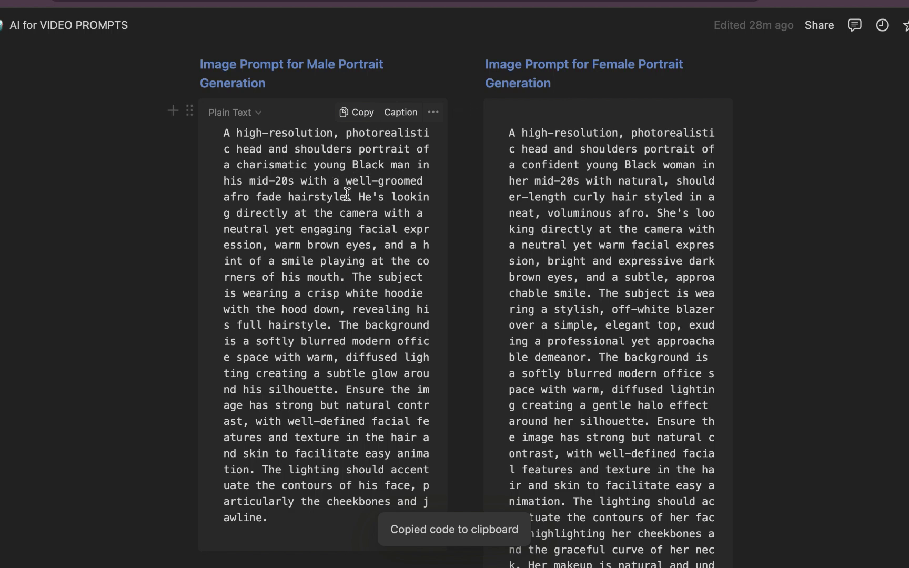
# Highlight the words 'afro fade hairstyle' in the prompt, then clear the selection
pyautogui.moveTo(347, 197); pyautogui.dragTo(216, 196)
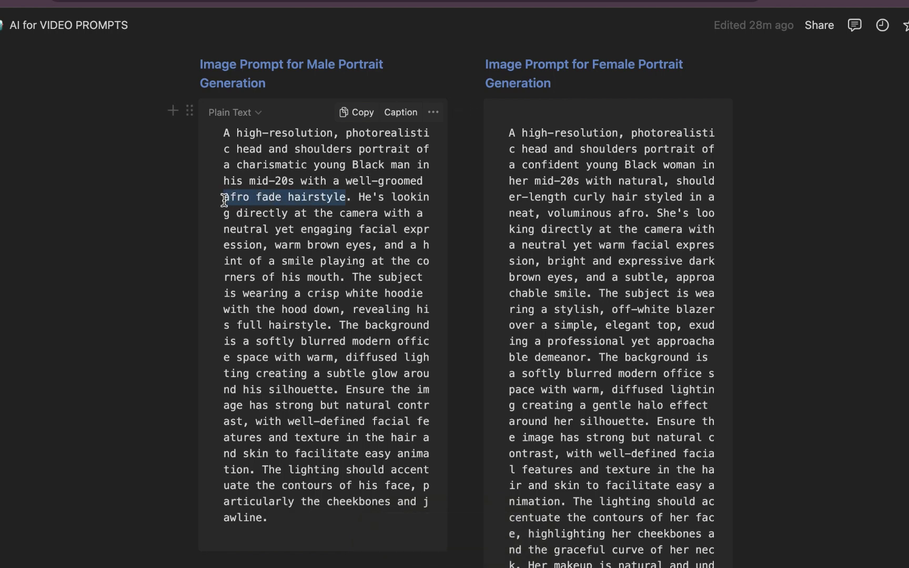
pyautogui.click(298, 211)
pyautogui.scroll(-1, 381, 319)
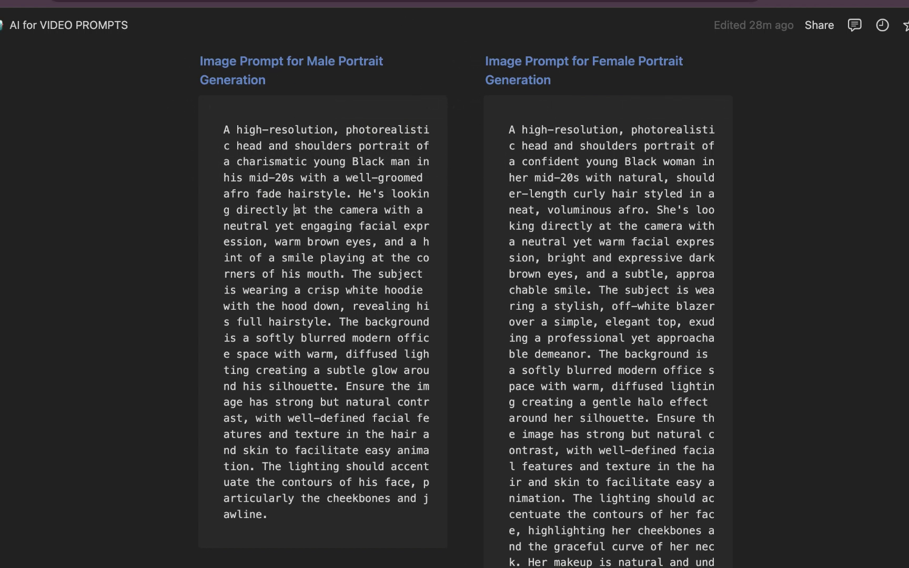
# Paste the male portrait prompt into Hedra's character description box
pyautogui.click(383, 4)
pyautogui.scroll(-1, 225, 417)
pyautogui.click(195, 386)
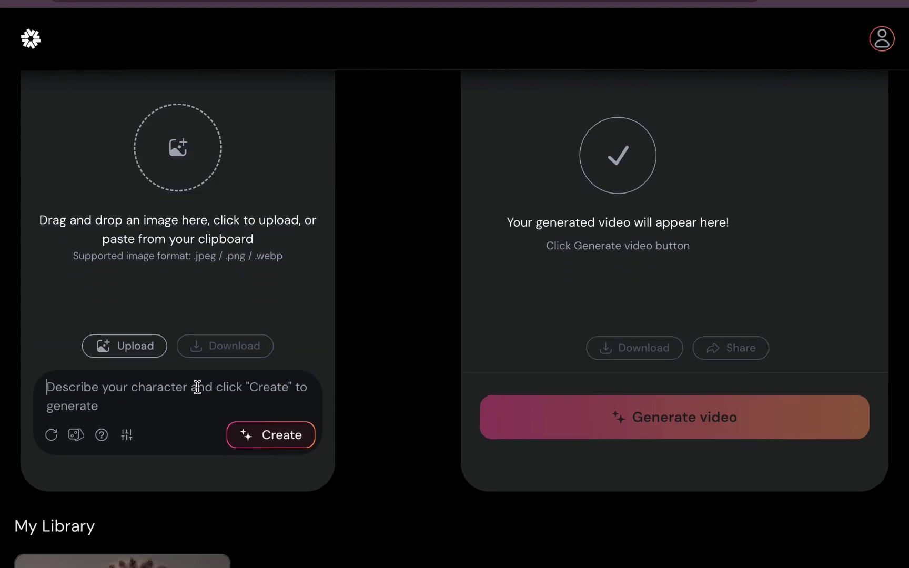
pyautogui.hotkey('ctrl', 'v')
pyautogui.scroll(5, 198, 386)
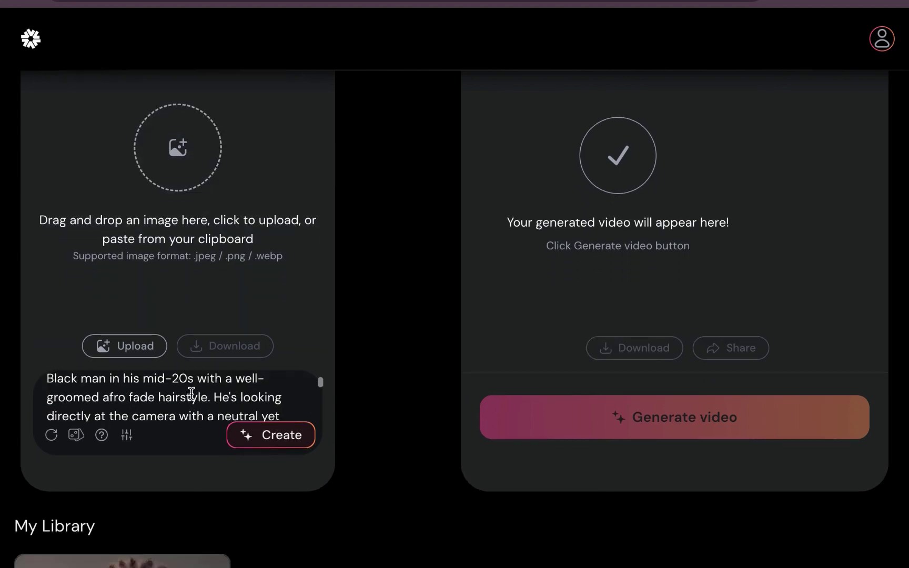
# Create the character portrait of the young man with an afro fade from the prompt
pyautogui.click(269, 439)
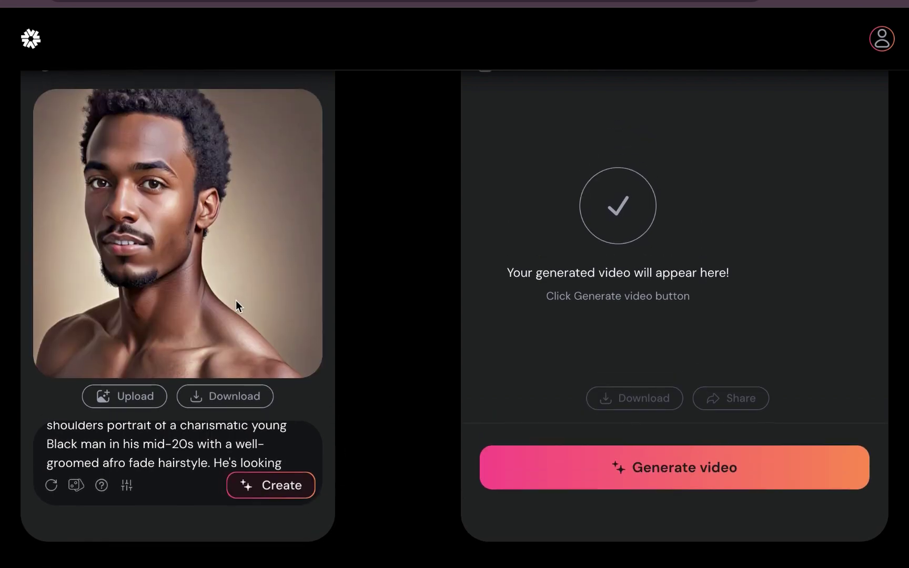
pyautogui.scroll(1, 236, 301)
pyautogui.scroll(-2, 237, 305)
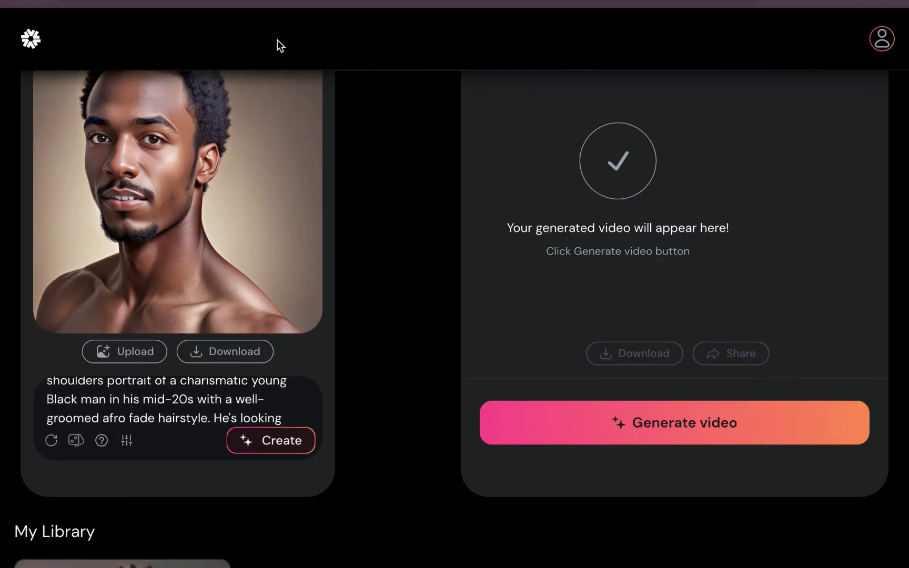
pyautogui.scroll(1, 282, 136)
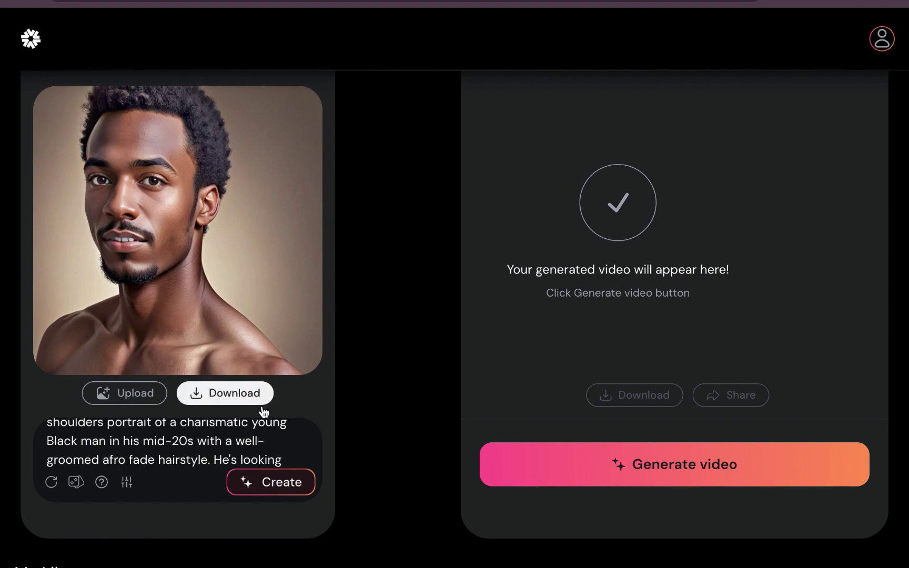
# Start generating the talking video of the afro-fade character from the Video panel
pyautogui.scroll(10, 263, 404)
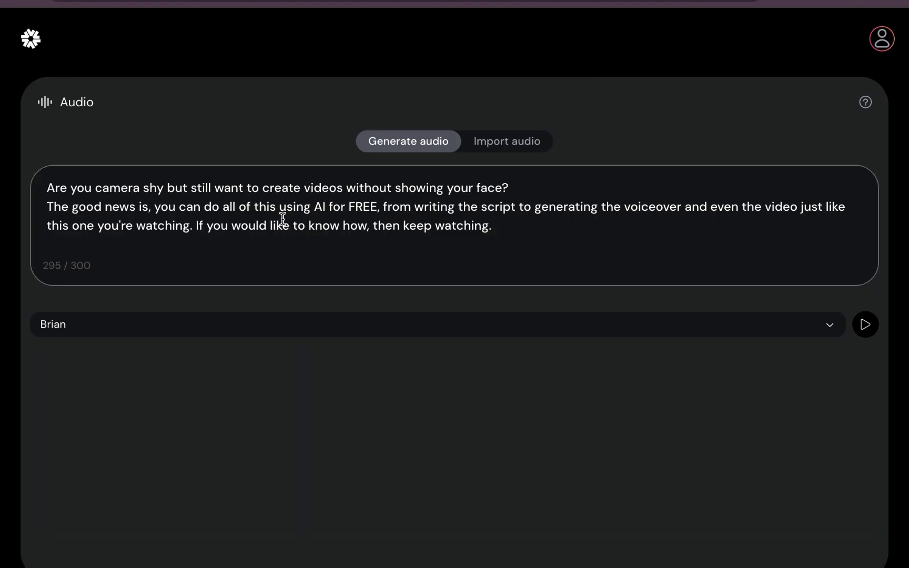
pyautogui.scroll(-4, 282, 216)
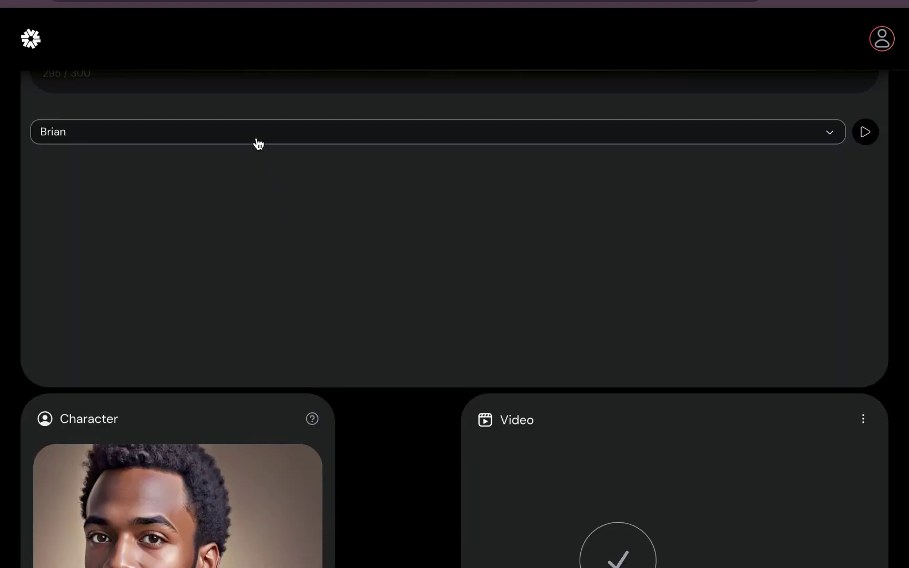
pyautogui.scroll(-1, 255, 148)
pyautogui.scroll(-4, 249, 337)
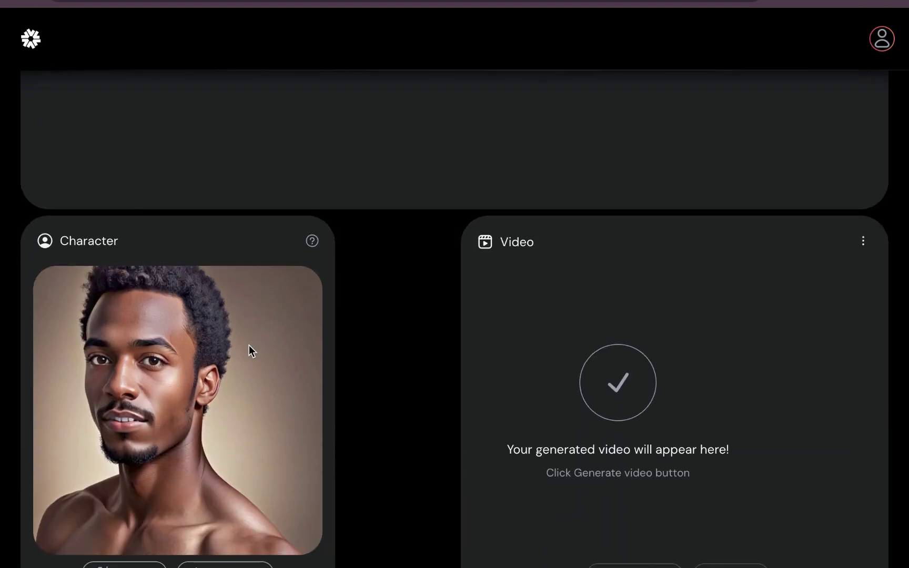
pyautogui.scroll(-3, 248, 370)
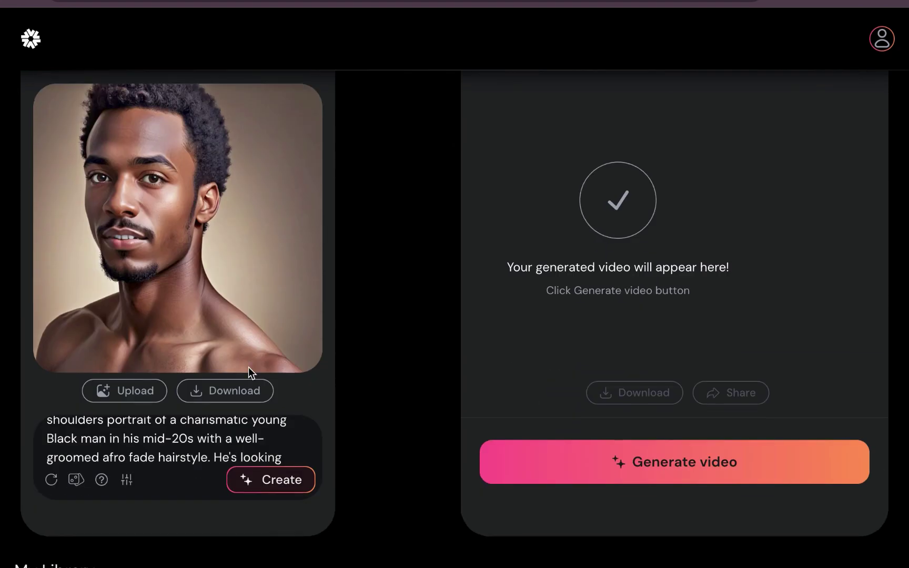
pyautogui.scroll(1, 249, 367)
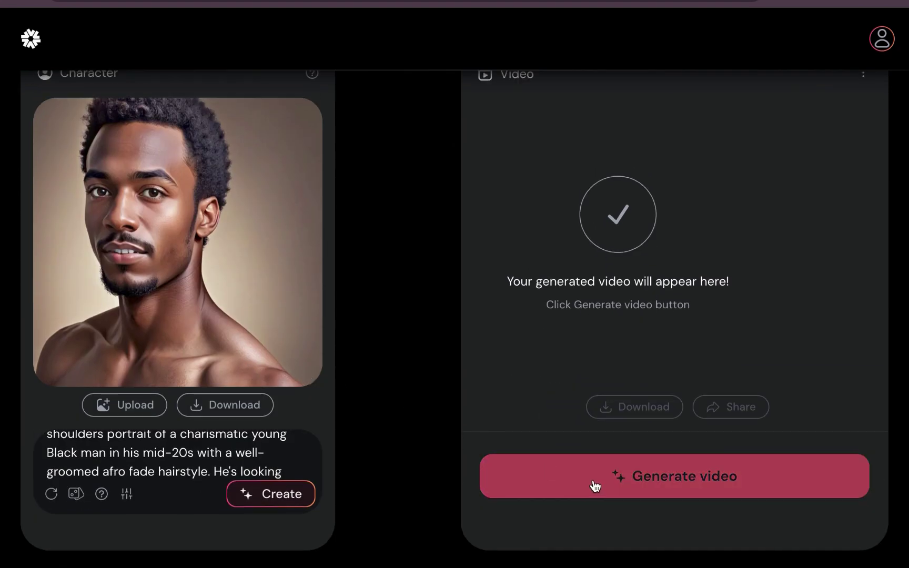
pyautogui.scroll(1, 605, 479)
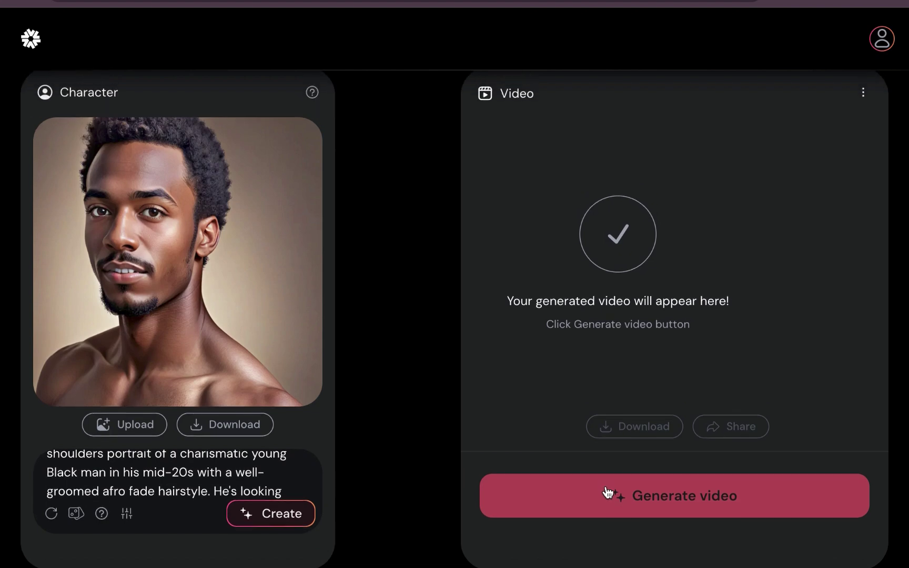
pyautogui.click(606, 485)
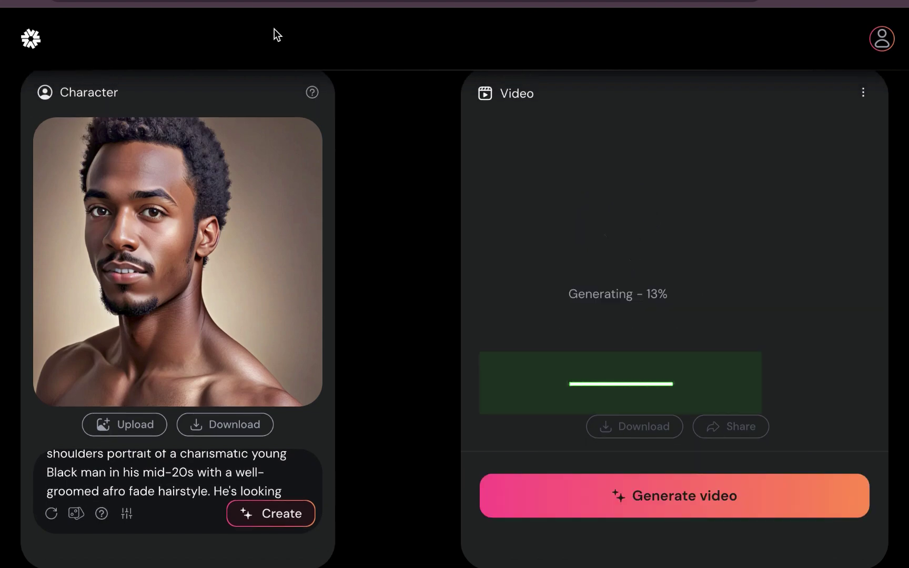
# Watch the finished 17-second talking video, then pause its playback
pyautogui.scroll(-6, 400, 148)
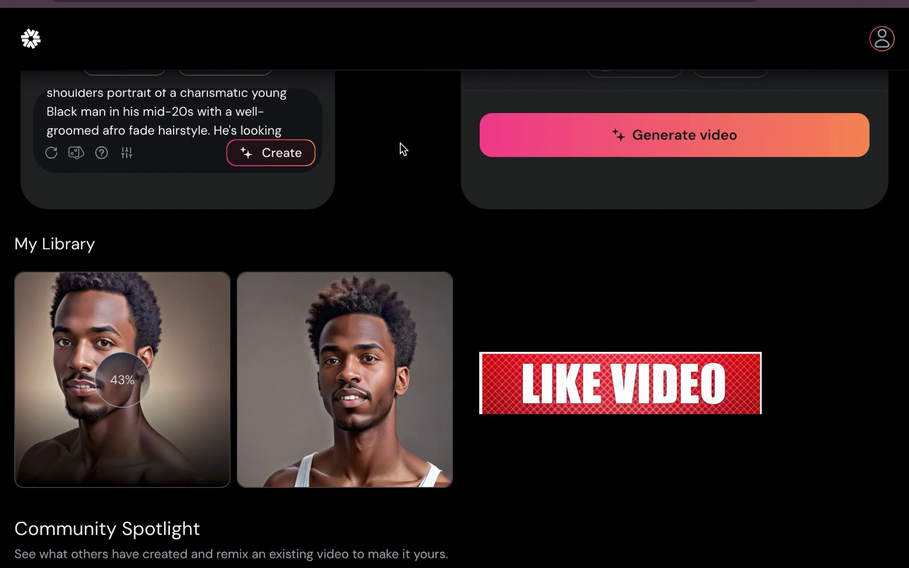
pyautogui.scroll(5, 399, 148)
pyautogui.scroll(1, 401, 278)
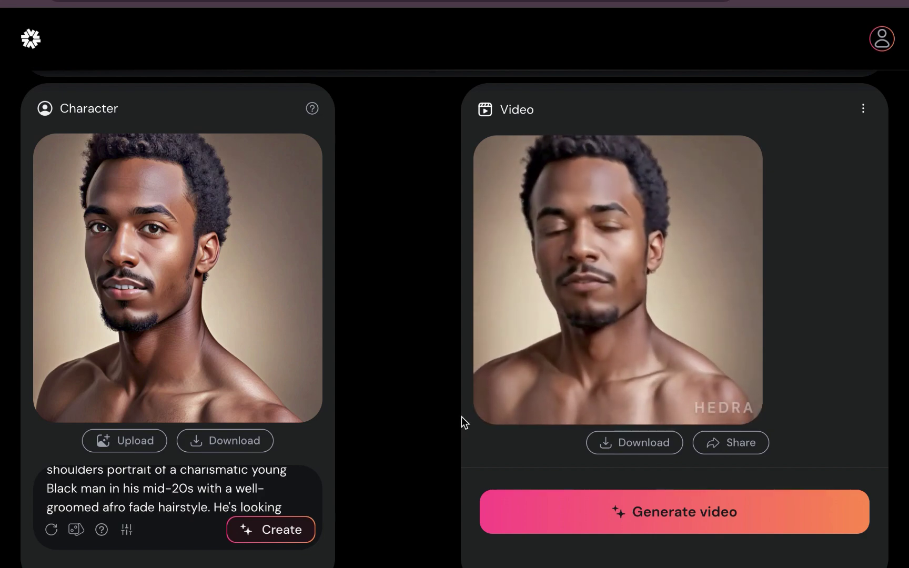
pyautogui.moveTo(482, 414)
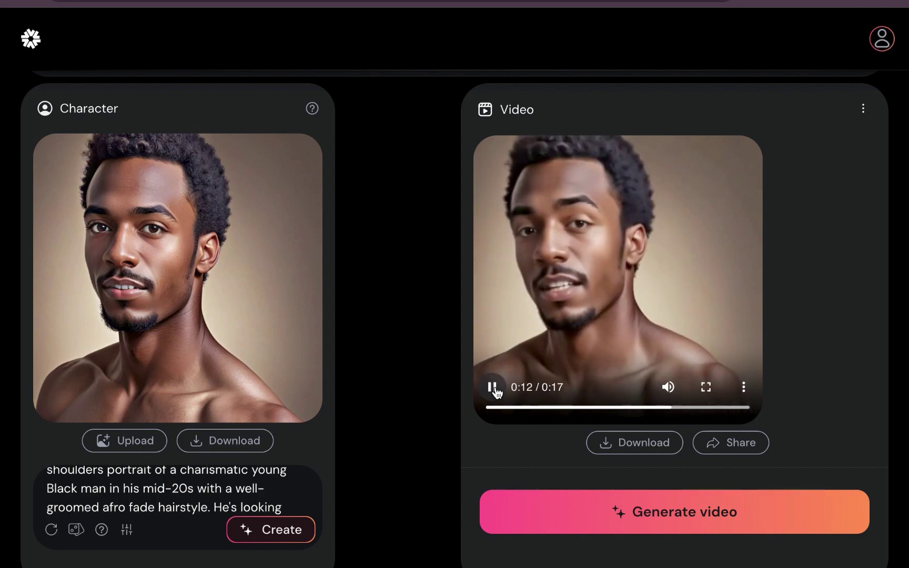
pyautogui.click(493, 387)
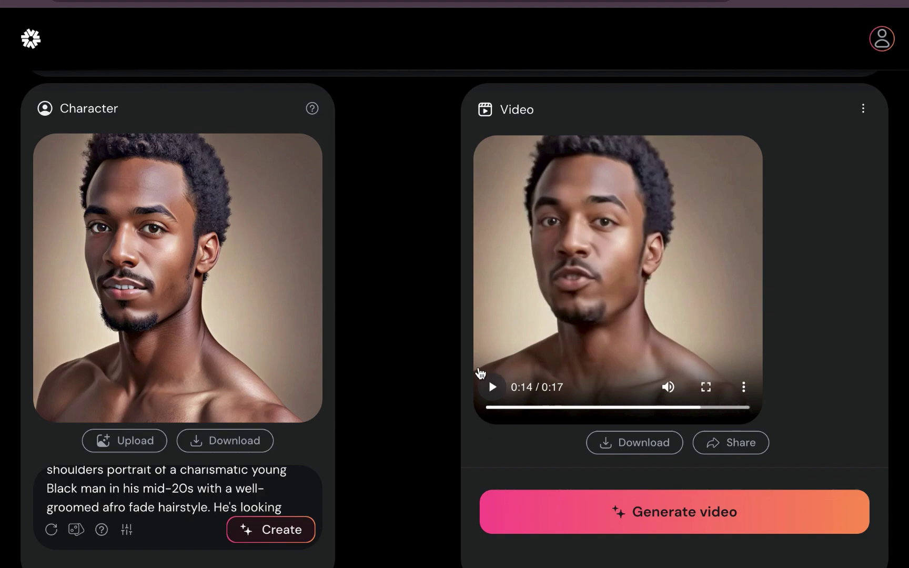
pyautogui.scroll(-1, 476, 374)
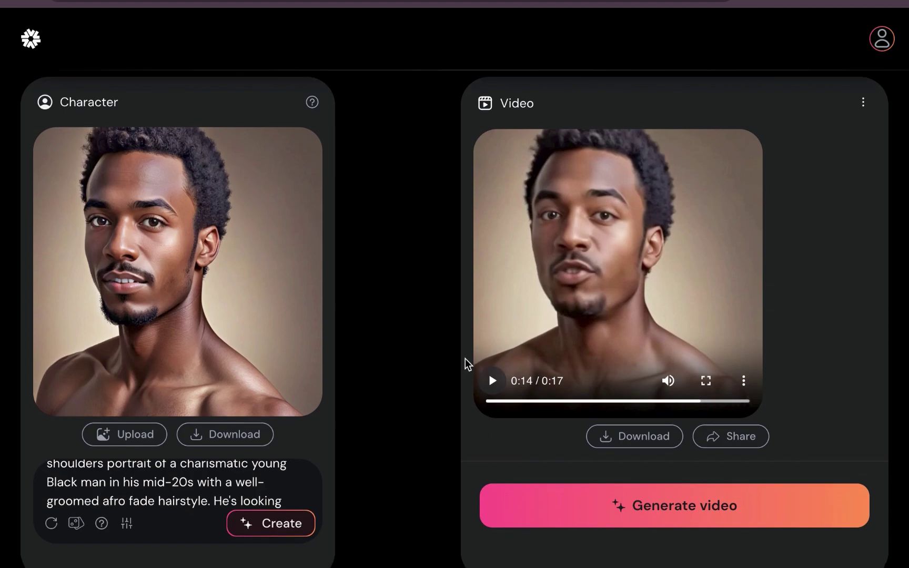
pyautogui.scroll(-4, 416, 337)
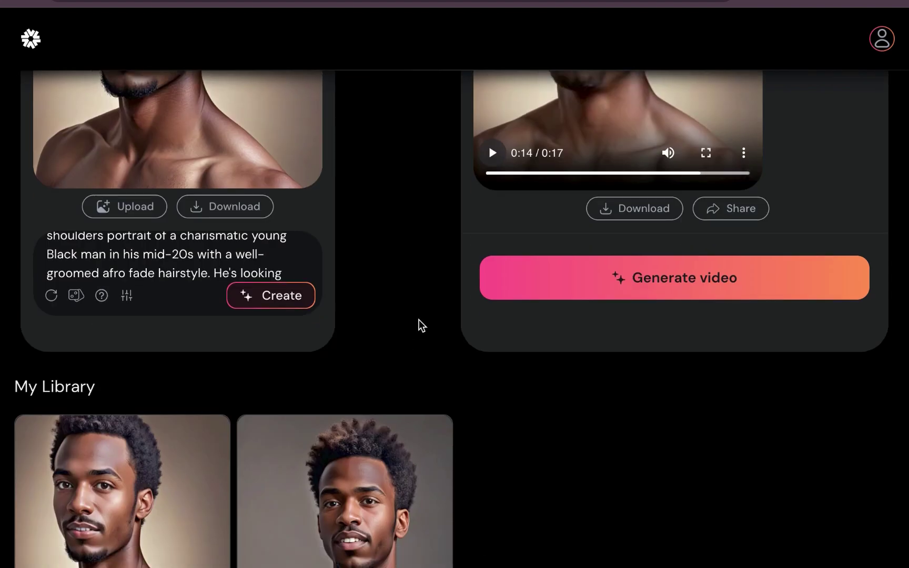
pyautogui.scroll(10, 418, 319)
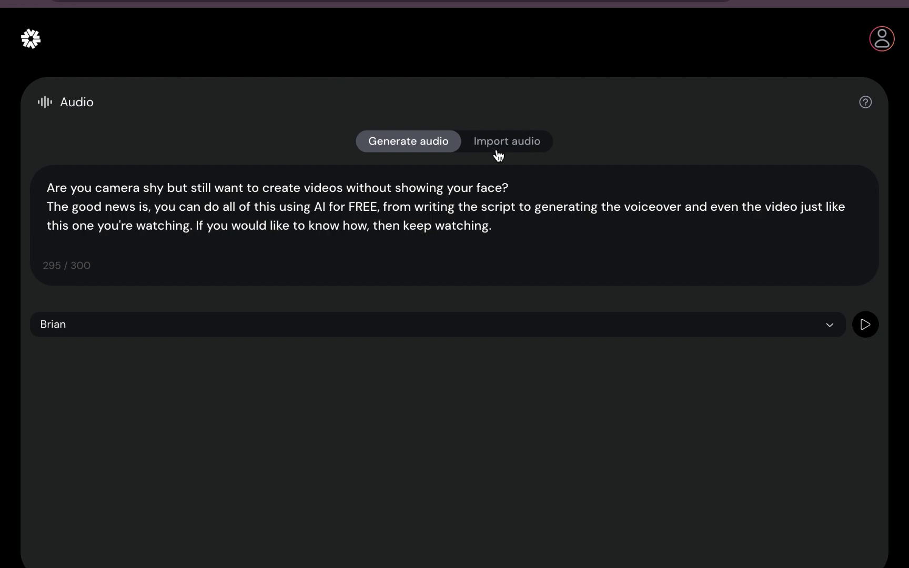
# Scroll through Leonardo.Ai's home page with its creation tools and Community Creations feed
pyautogui.scroll(-5, 430, 348)
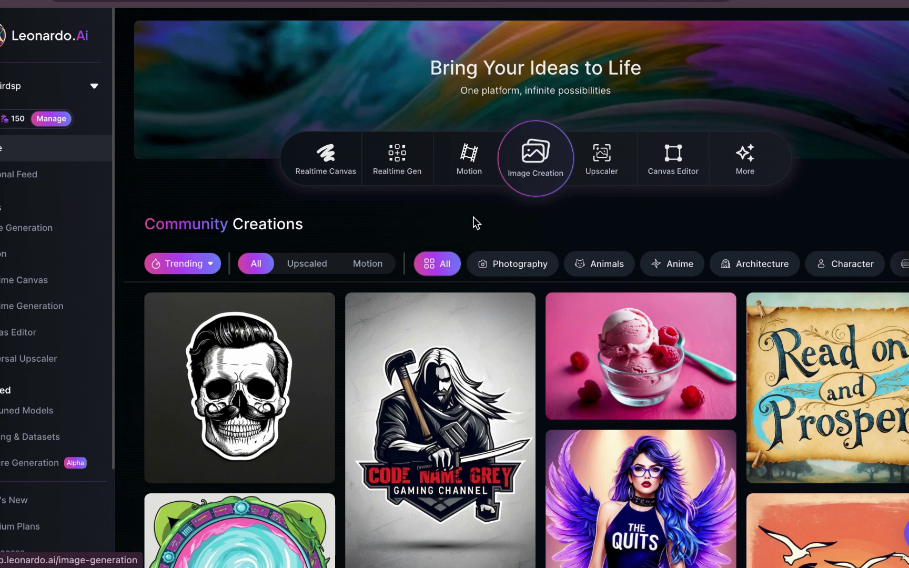
# Generate four white-hoodie portraits in Leonardo.Ai Image Creation from the pasted portrait prompt
pyautogui.click(534, 158)
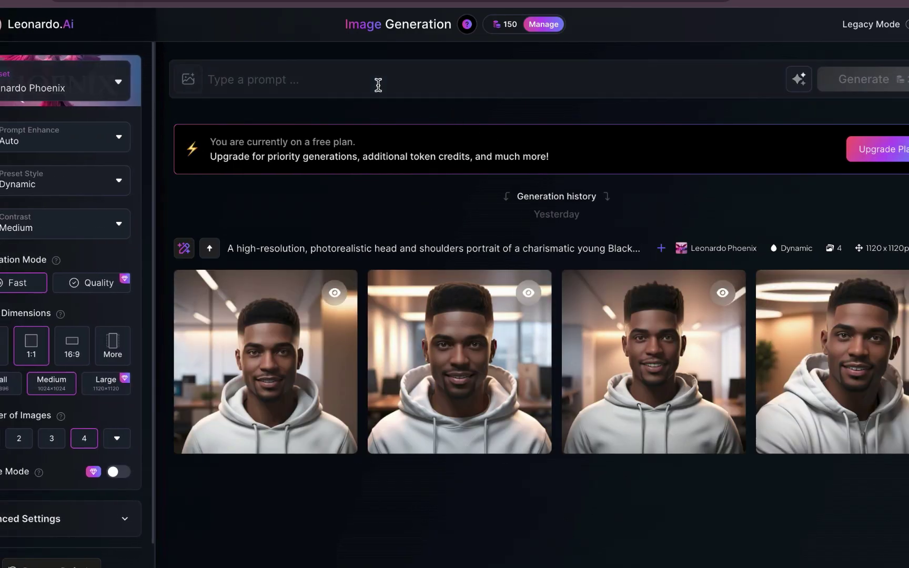
pyautogui.click(363, 83)
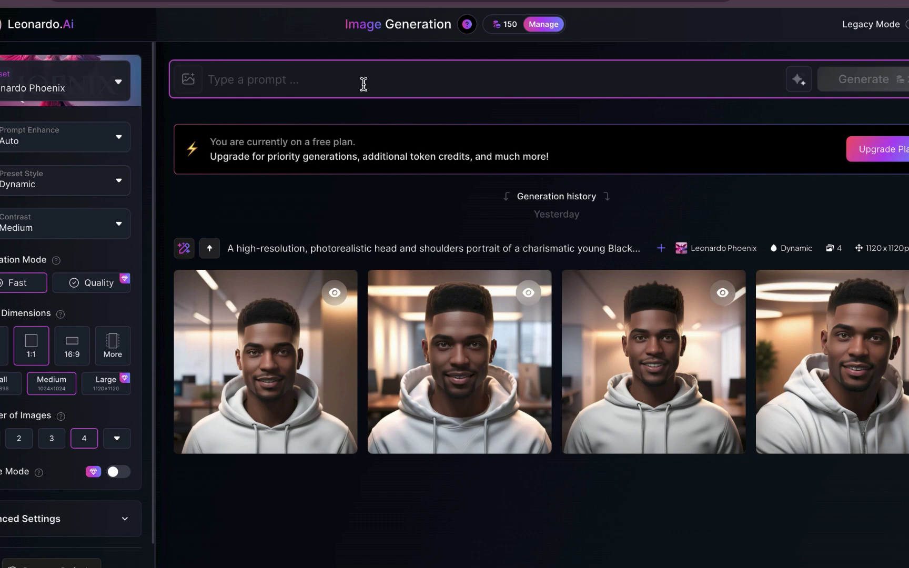
pyautogui.write("A high-resolution, photorealistic head and shoulders portrait of a charismatic young Black man in his mid-20s with a well-groomed afro fade hairstyle. He's looking directly at the camera with a neutral yet engaging facial expression, warm brown eyes, and a hint of a smile playing at the corners of his mouth. The subject is wearing a crisp white hoodie with the hood down, revealing his full hairstyle. The background is a softly blurred modern office space with warm, diffused lighting creating a subtle glow around his silhouette. Ensure the image has strong but natural contrast, with well-defined facial features and texture in the hair and skin to facilitate easy animation. The lighting should accentuate the contours of his face, particularly the cheekbones and jawline.")
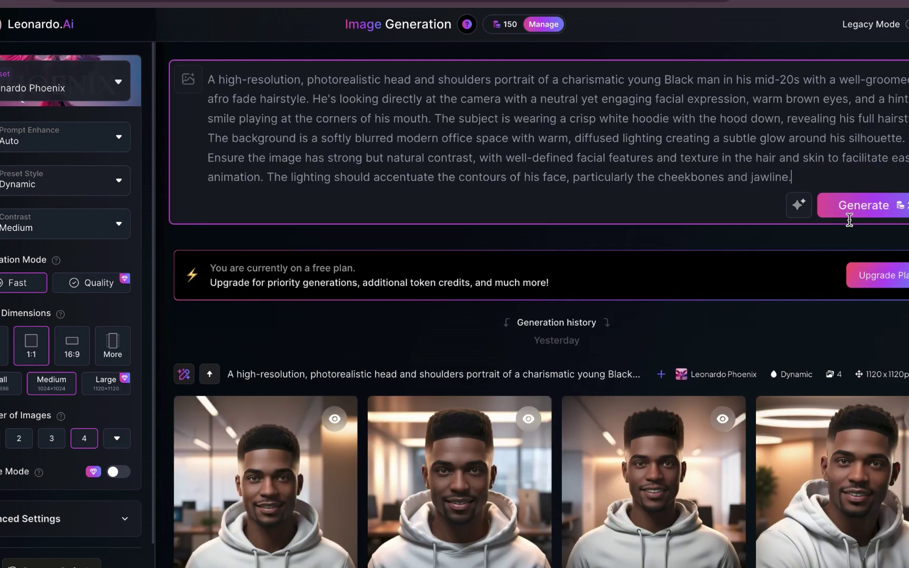
pyautogui.click(865, 209)
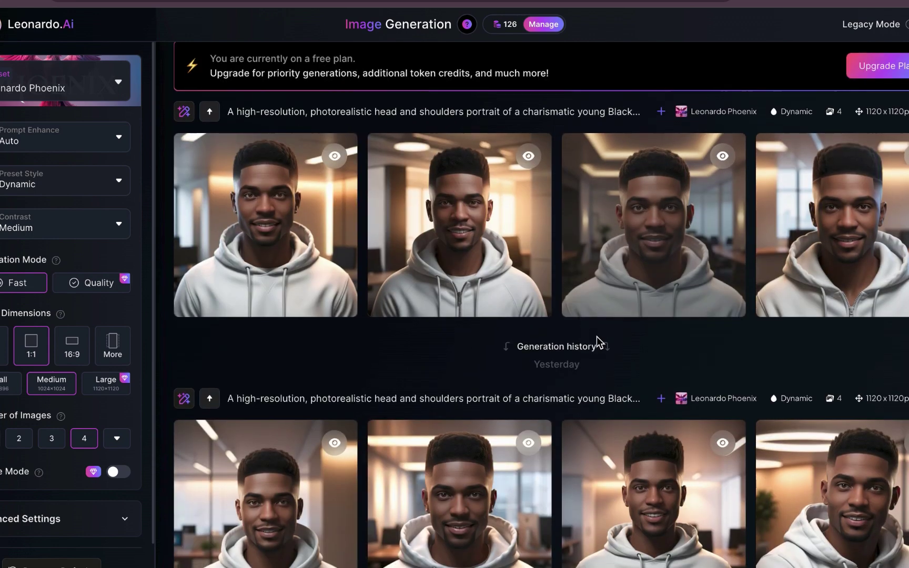
pyautogui.scroll(-1, 597, 342)
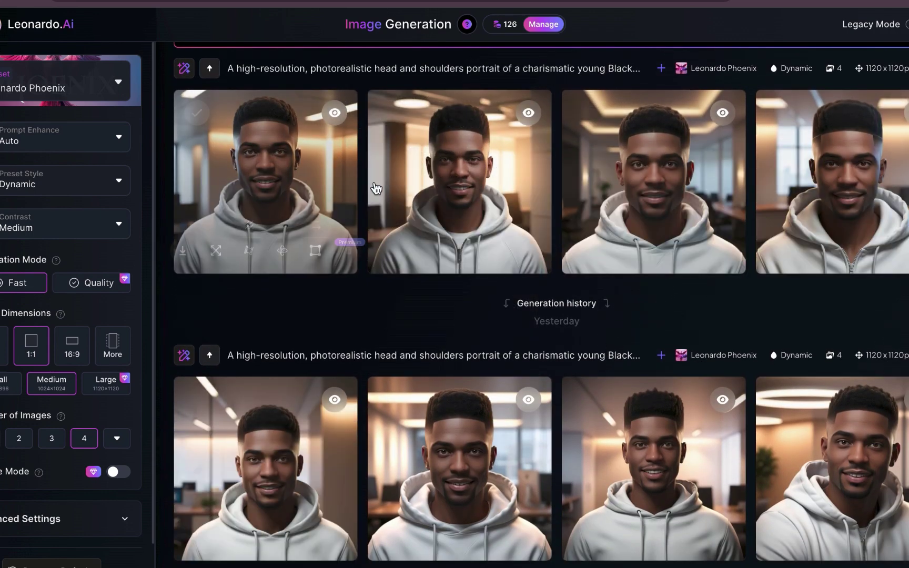
pyautogui.moveTo(453, 175)
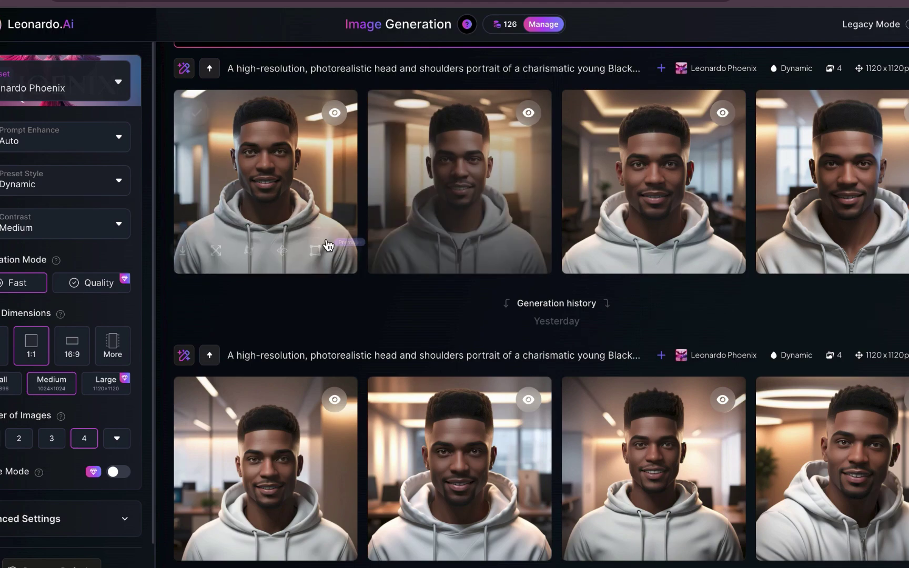
pyautogui.scroll(2, 321, 244)
# Open the first new hoodie portrait at full size in the viewer
pyautogui.click(286, 231)
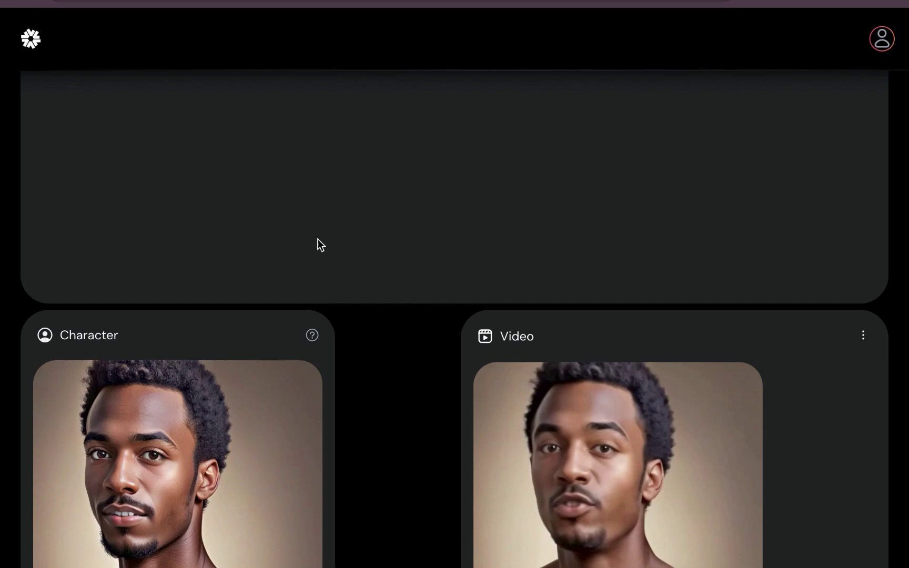
pyautogui.scroll(-3, 320, 243)
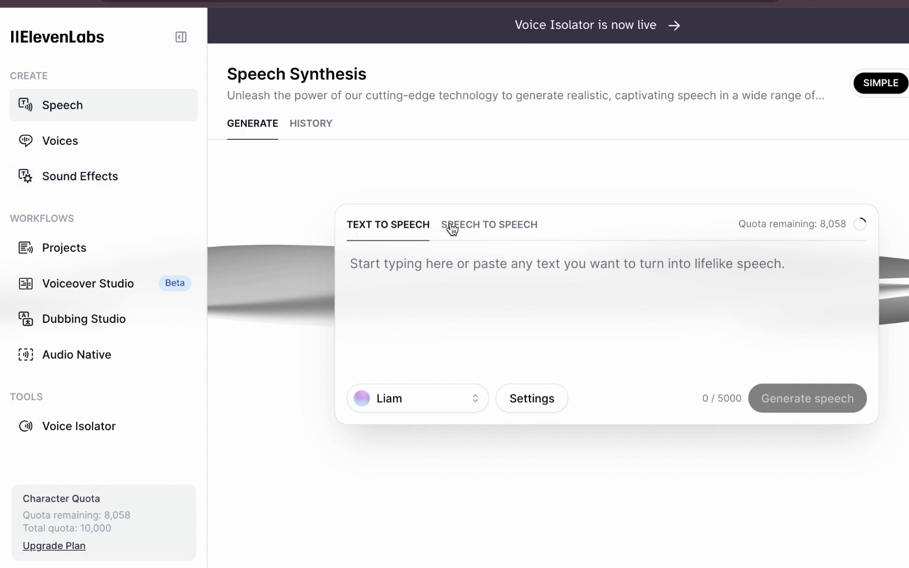
# Toggle to speech-to-speech and back, then preview the DSP voice from the voice list
pyautogui.click(481, 230)
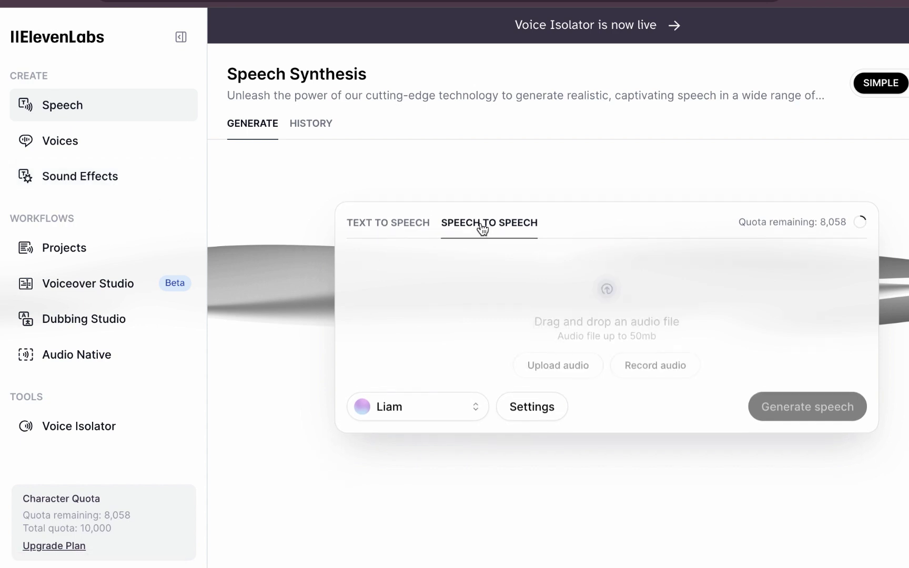
pyautogui.click(413, 216)
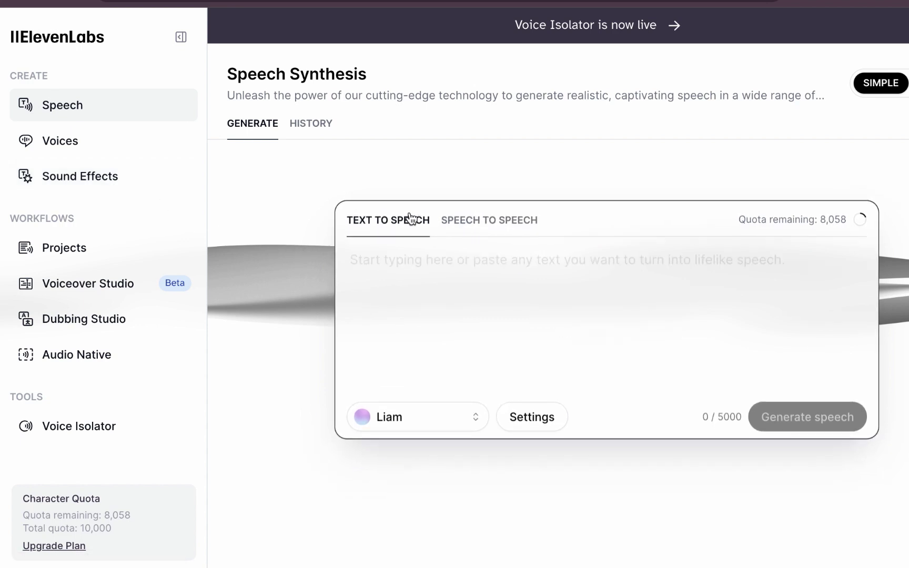
pyautogui.click(421, 412)
pyautogui.scroll(-3, 404, 224)
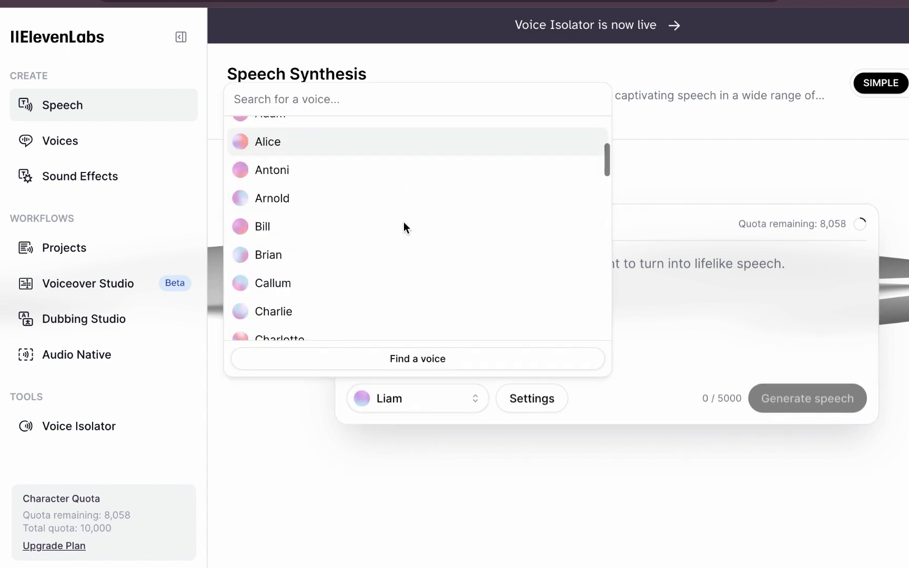
pyautogui.scroll(3, 403, 221)
pyautogui.moveTo(263, 216)
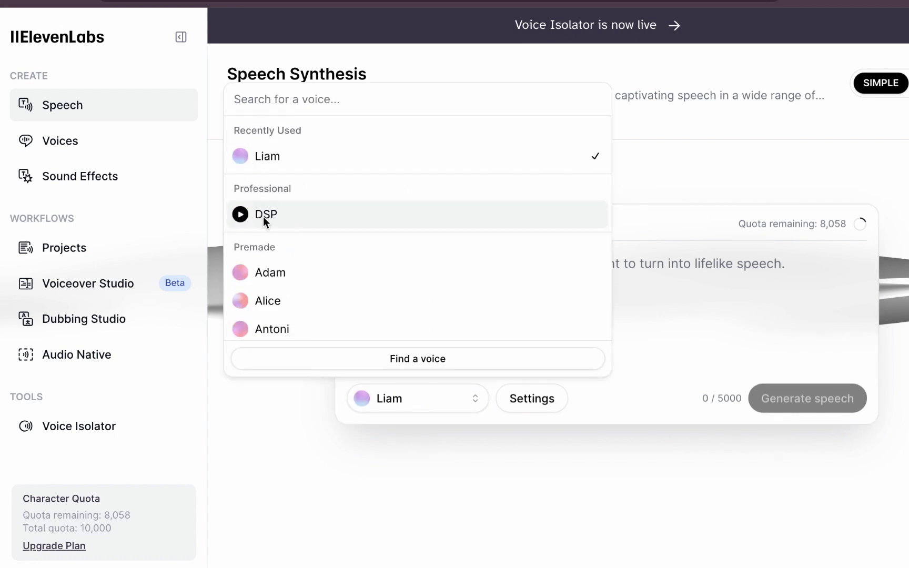
pyautogui.click(241, 214)
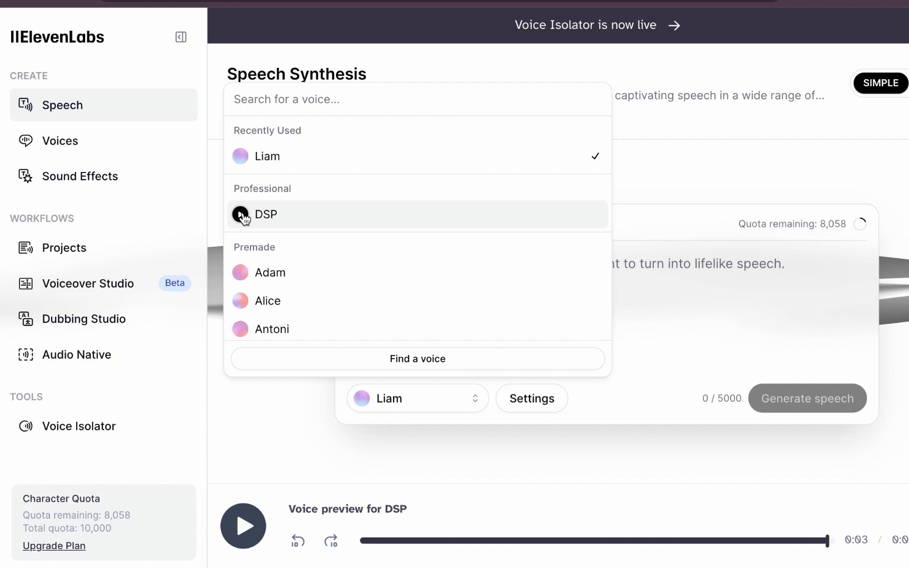
# Close the voice list, visit Sound Effects, and return to the text-to-speech page
pyautogui.click(673, 144)
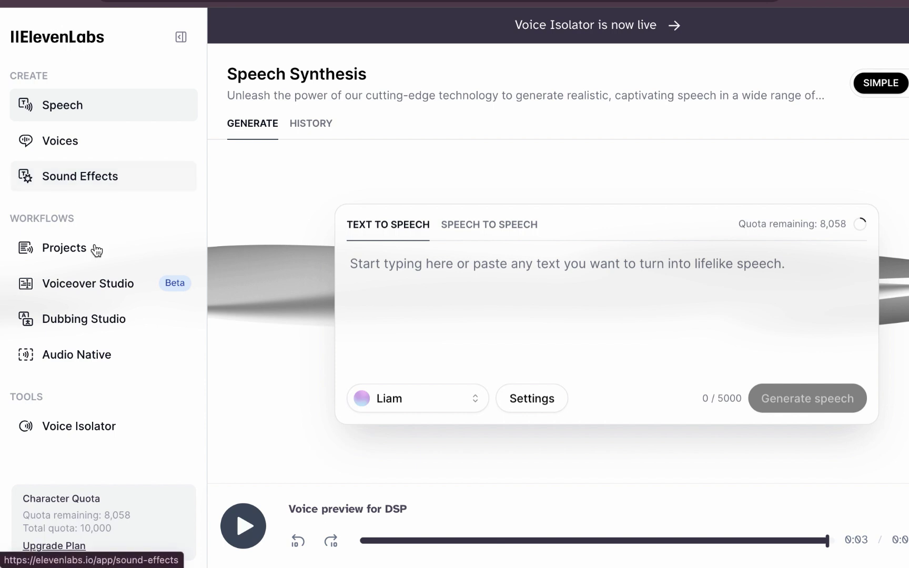
pyautogui.scroll(-2, 96, 250)
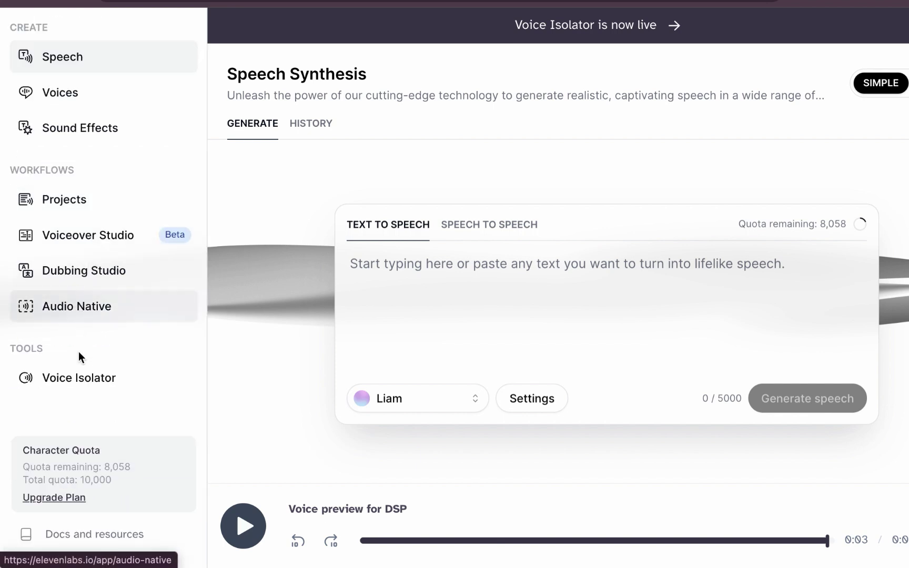
pyautogui.scroll(2, 104, 180)
pyautogui.click(104, 180)
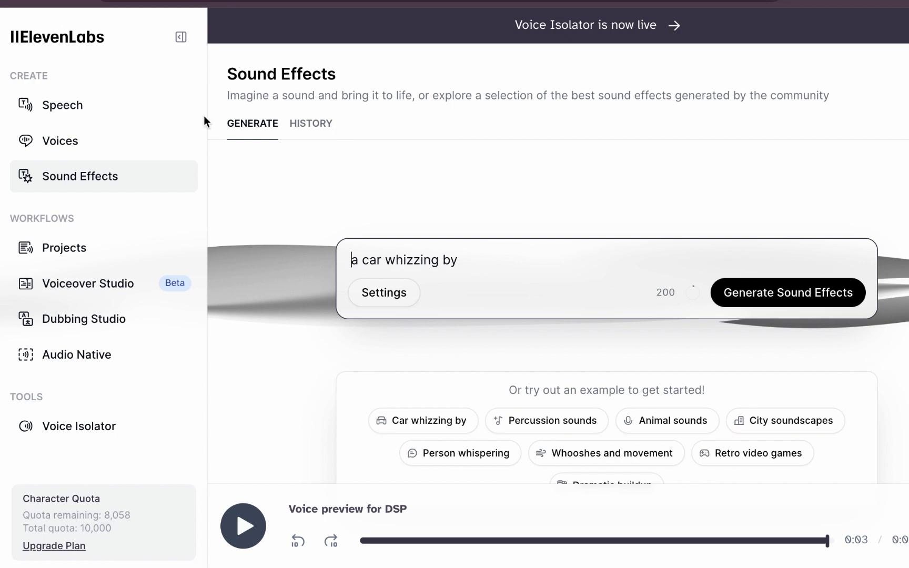
pyautogui.click(116, 122)
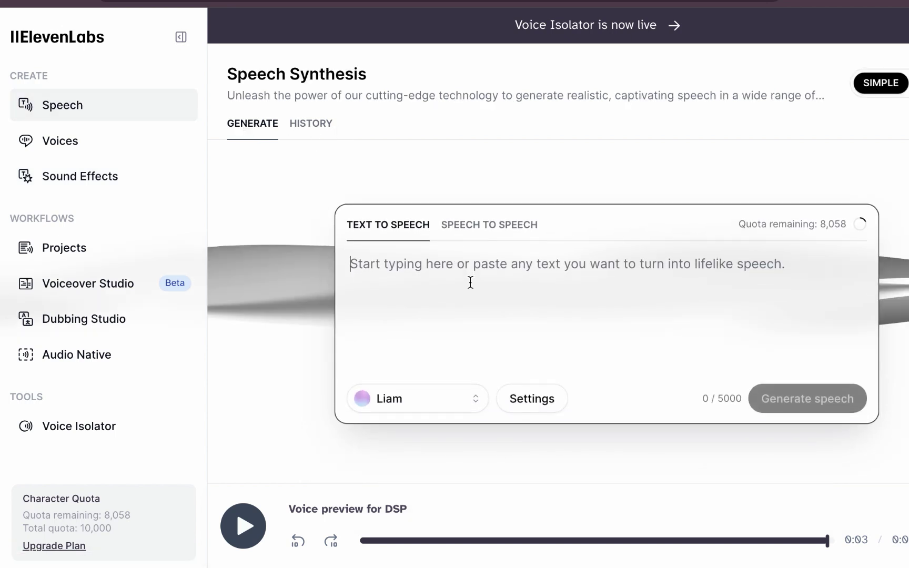
# Paste the 295-character intro script, keep Liam as the voice, and generate the voiceover
pyautogui.write("Are you camera shy but still want to create videos without showing your face? The good news is, you can do all of this using AI for FREE, from writing the script to generating the voiceover and even the video just like this one you're watching. If you would like to know how, then keep watching.")
pyautogui.press('BackSpace')
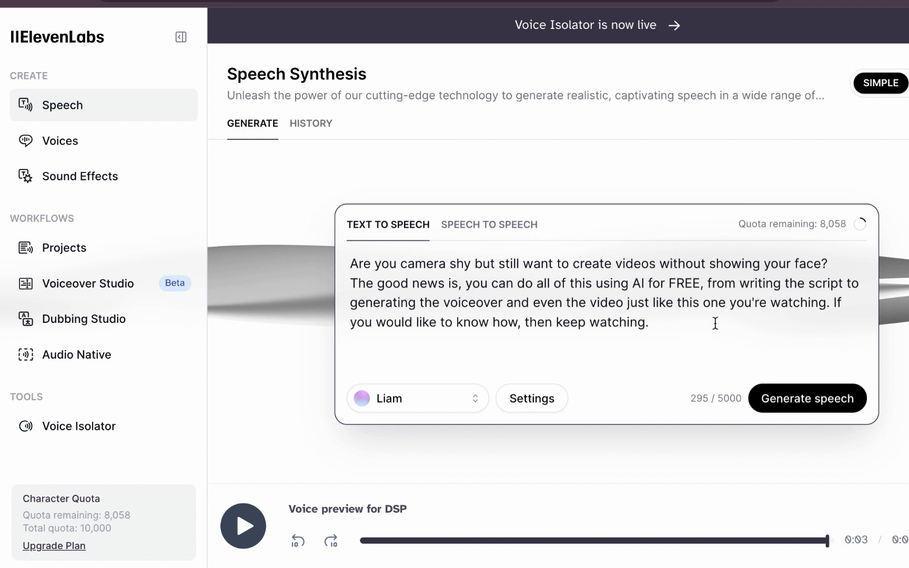
pyautogui.click(394, 405)
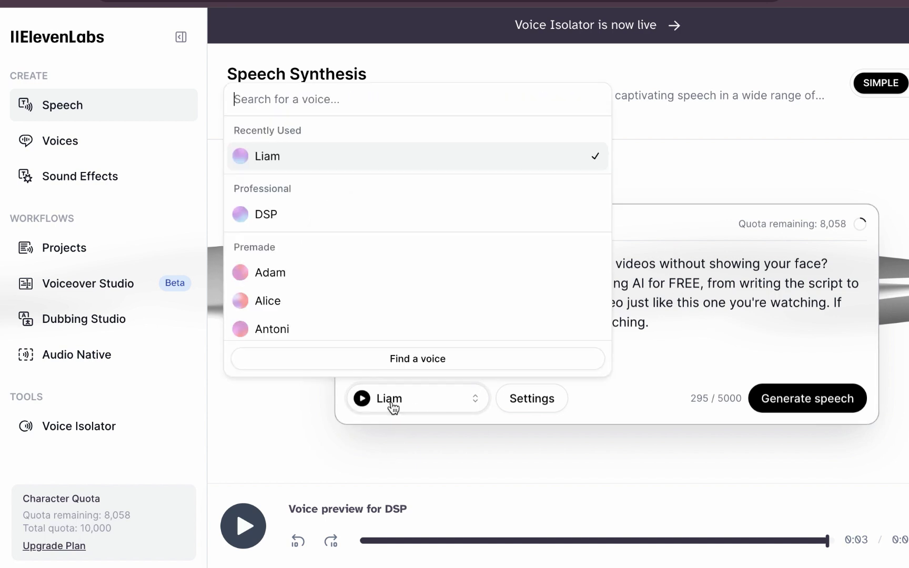
pyautogui.click(393, 405)
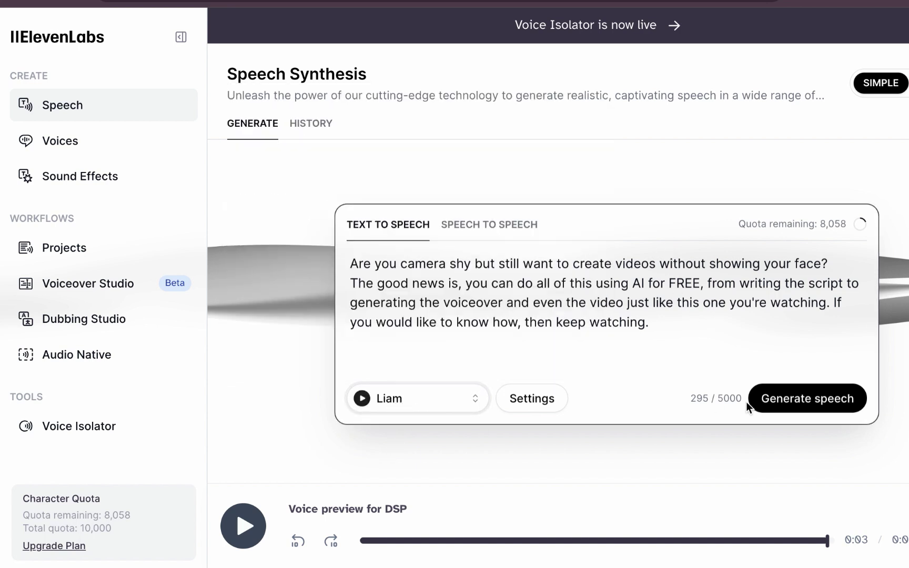
pyautogui.click(771, 398)
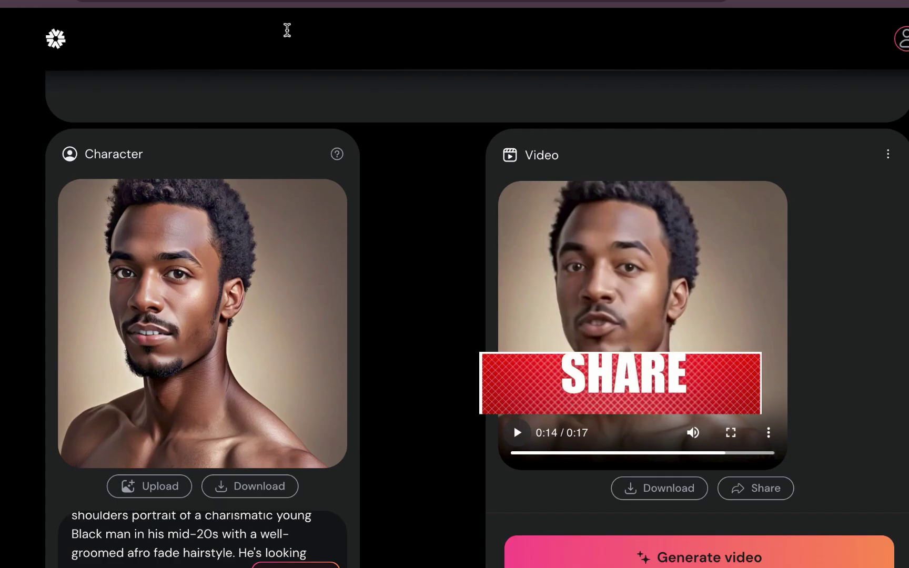
# Switch Hedra's audio to Import audio and drop in Voice over.mp3
pyautogui.scroll(5, 481, 187)
pyautogui.scroll(3, 481, 188)
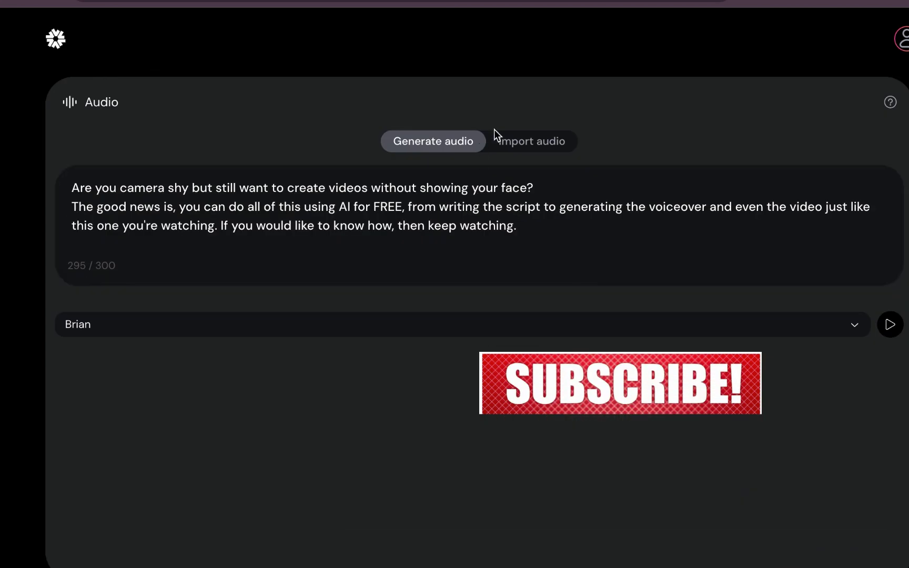
pyautogui.click(516, 147)
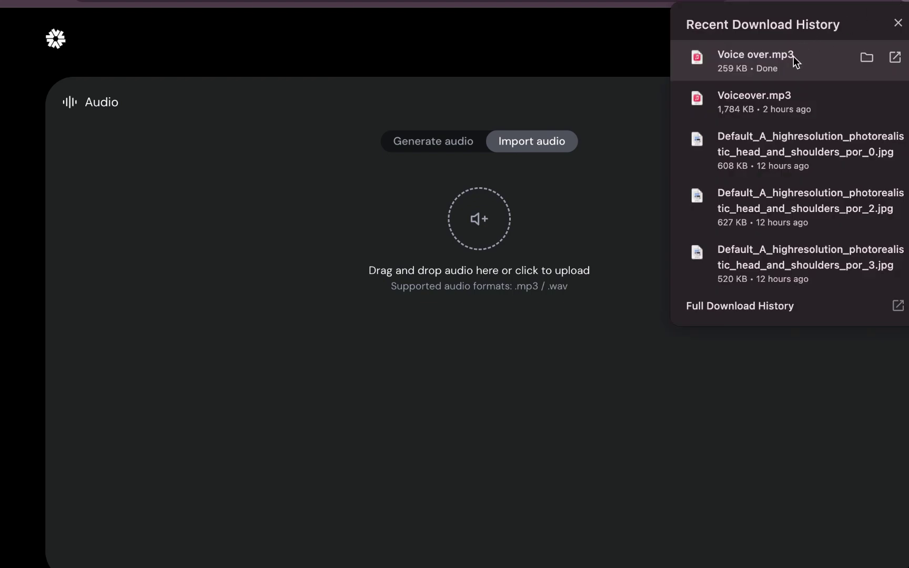
pyautogui.moveTo(794, 61); pyautogui.dragTo(519, 237)
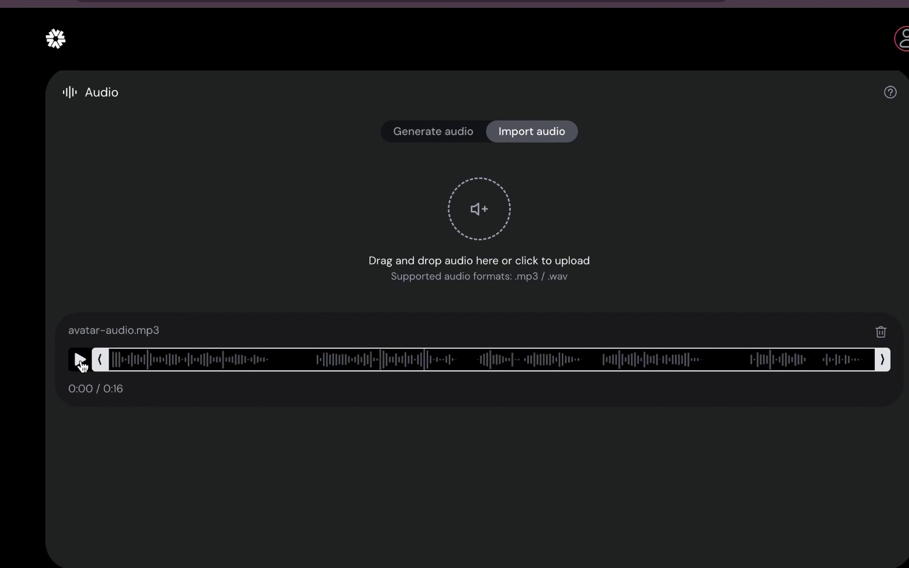
# Play and pause the imported 16-second voiceover, then open and close the import guide
pyautogui.click(81, 361)
pyautogui.click(82, 362)
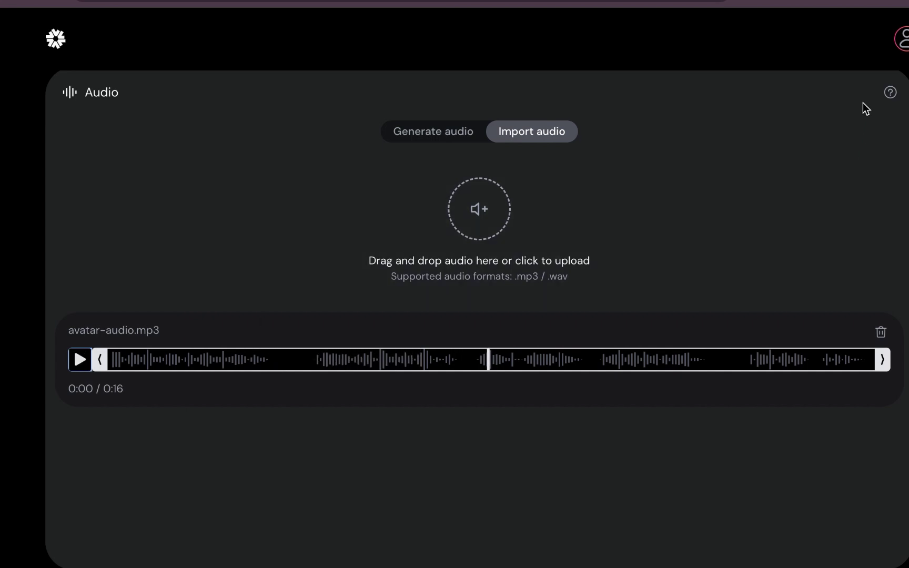
pyautogui.click(891, 94)
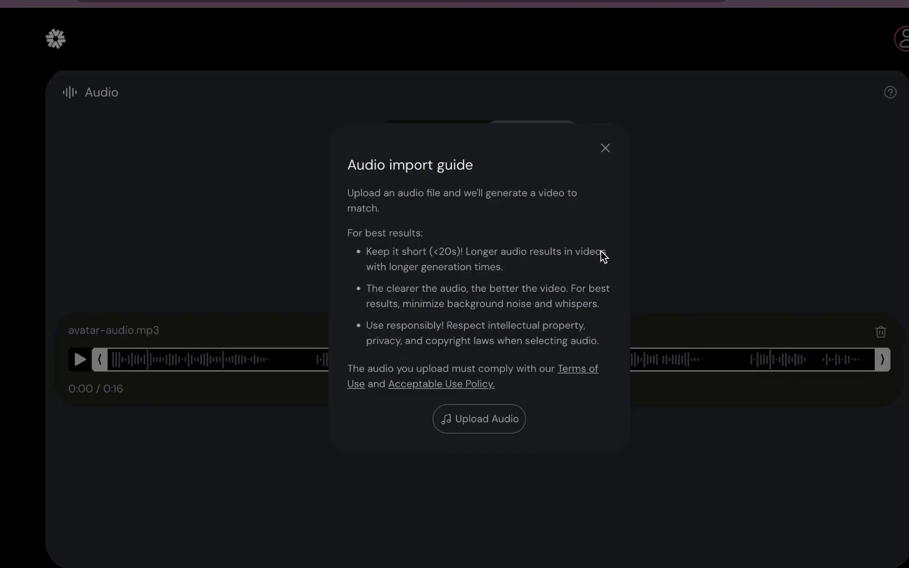
pyautogui.click(665, 252)
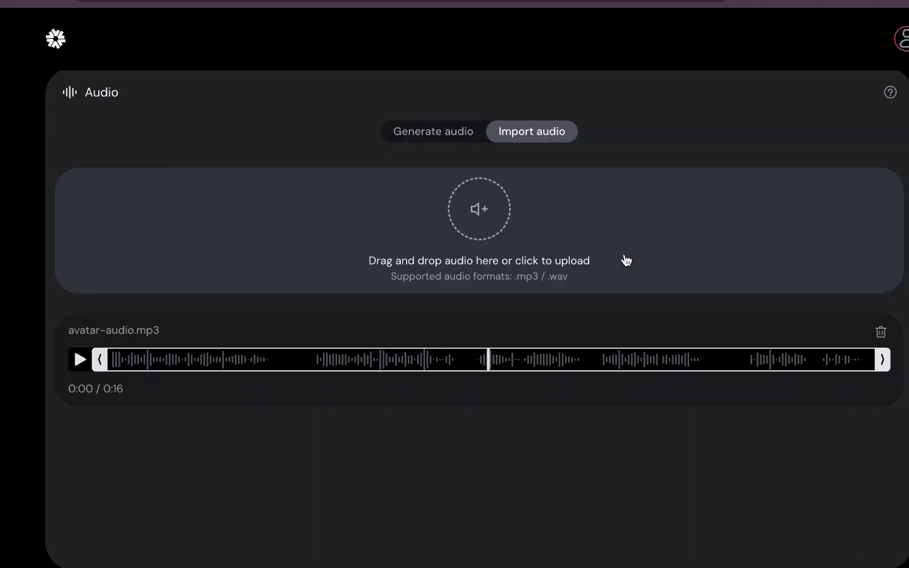
# Scroll through the Hedra page to check the new white-hoodie office portrait in the Character panel
pyautogui.scroll(-10, 505, 305)
pyautogui.scroll(7, 507, 307)
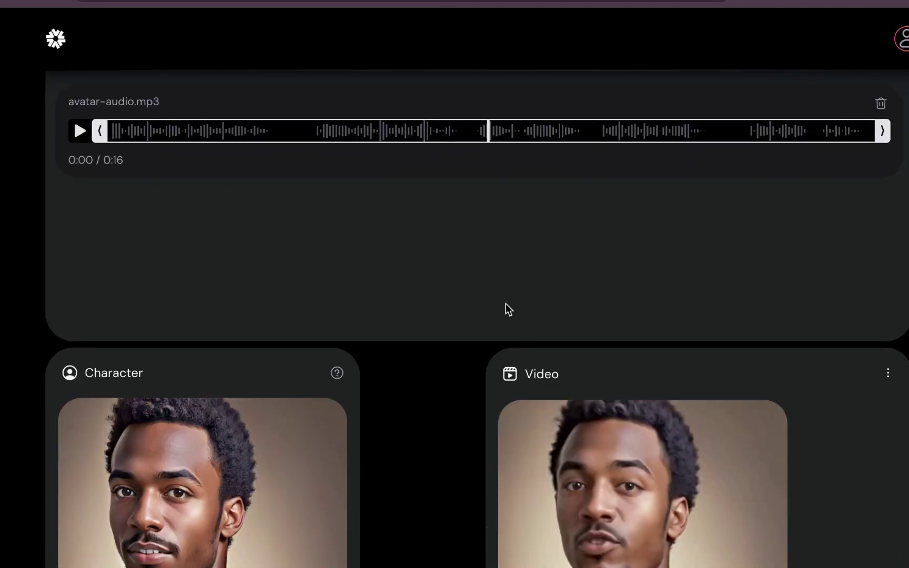
pyautogui.scroll(-13, 322, 294)
pyautogui.scroll(7, 314, 297)
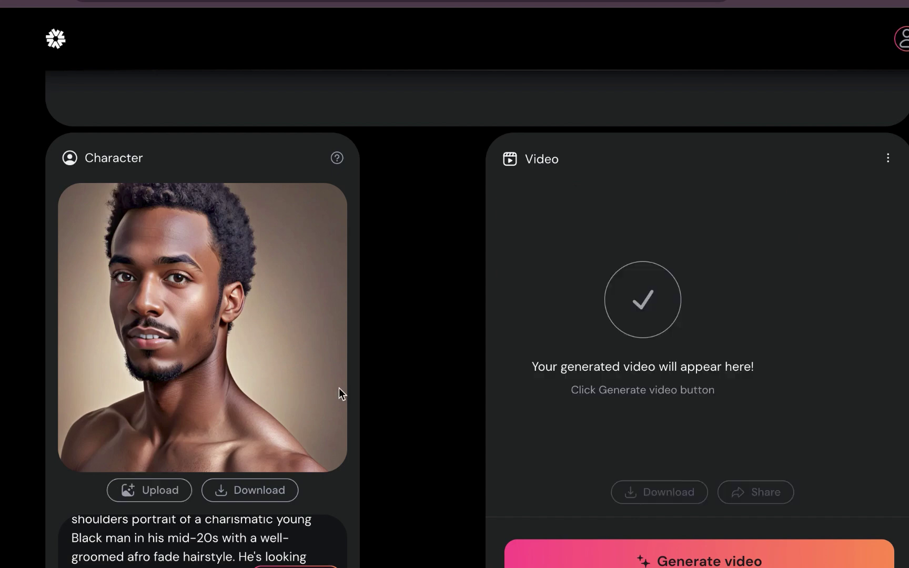
pyautogui.scroll(-3, 341, 388)
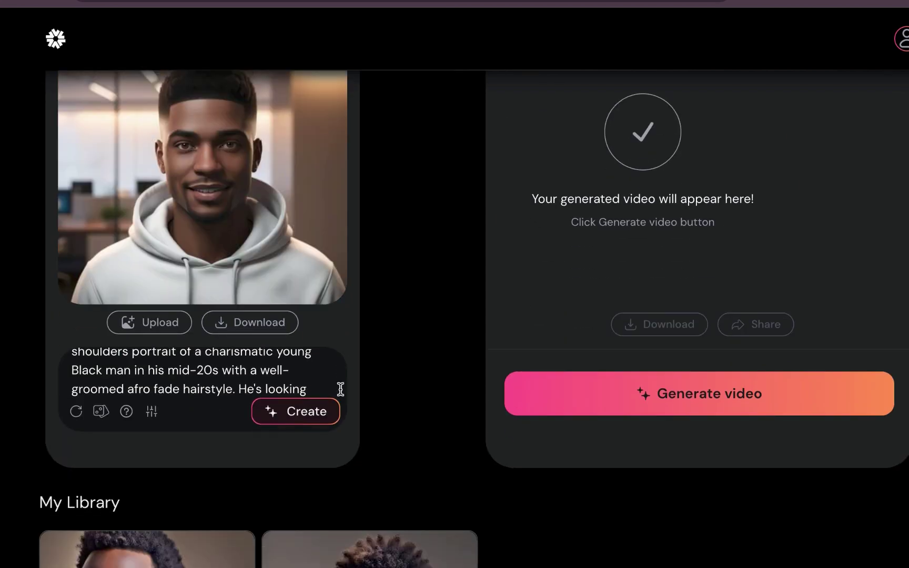
pyautogui.scroll(2, 340, 388)
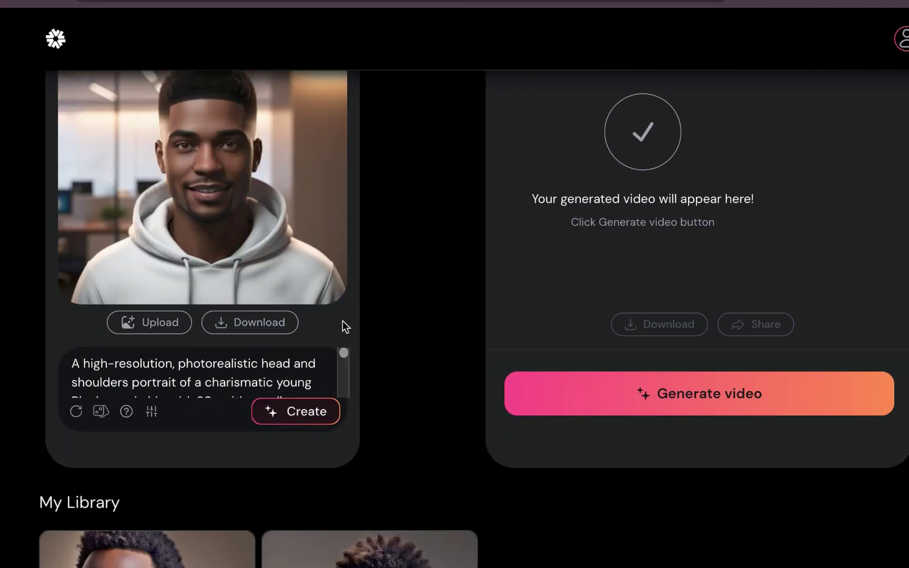
pyautogui.scroll(8, 369, 314)
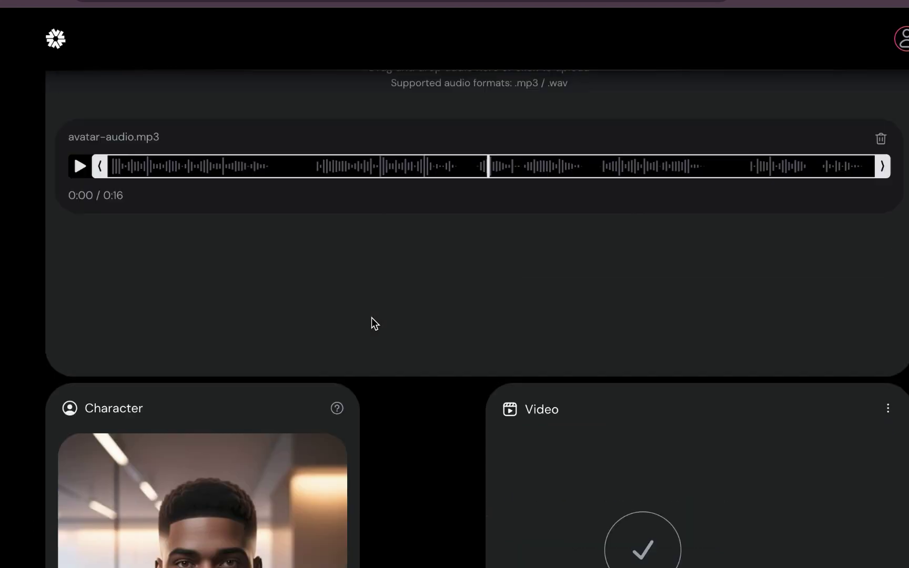
pyautogui.scroll(4, 371, 318)
pyautogui.scroll(-10, 371, 321)
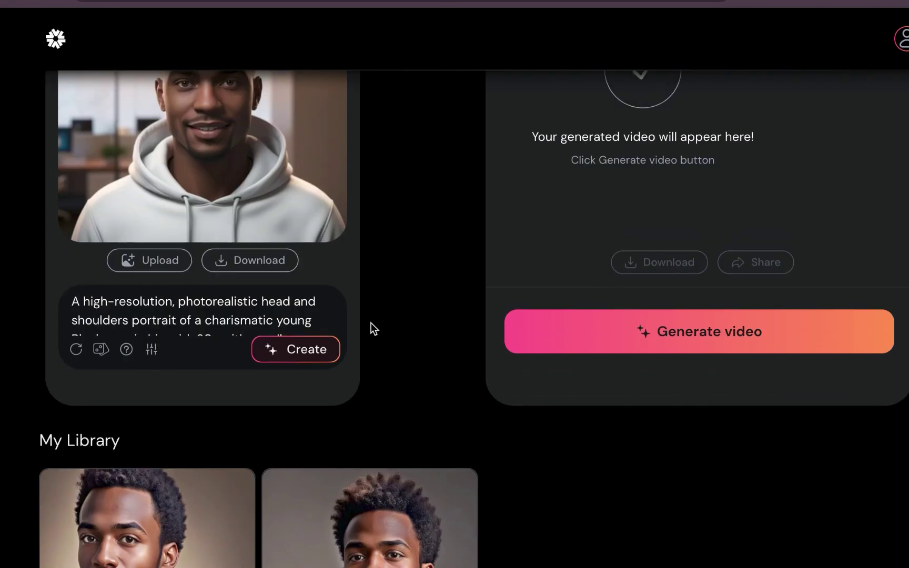
# Generate the talking video from the hoodie character and the audio
pyautogui.scroll(5, 371, 323)
pyautogui.scroll(-2, 369, 323)
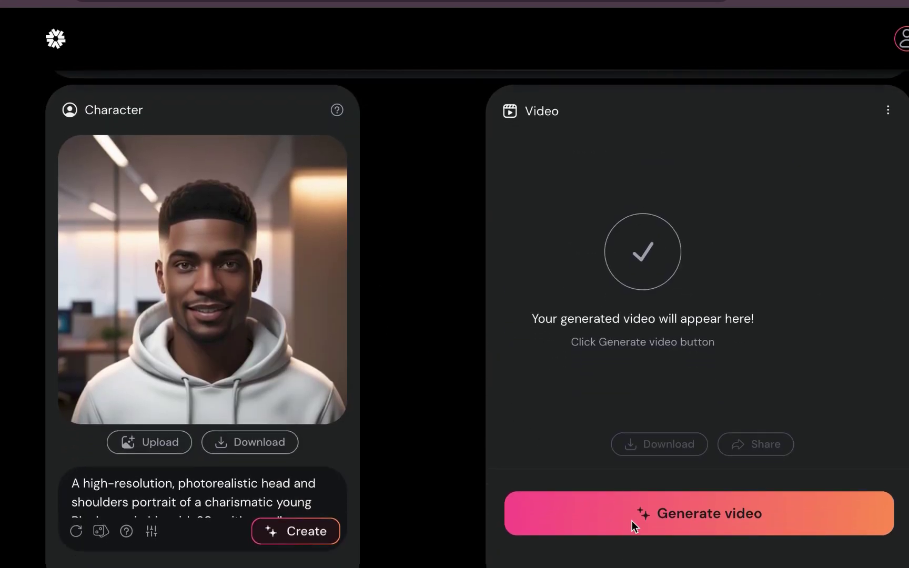
pyautogui.click(633, 518)
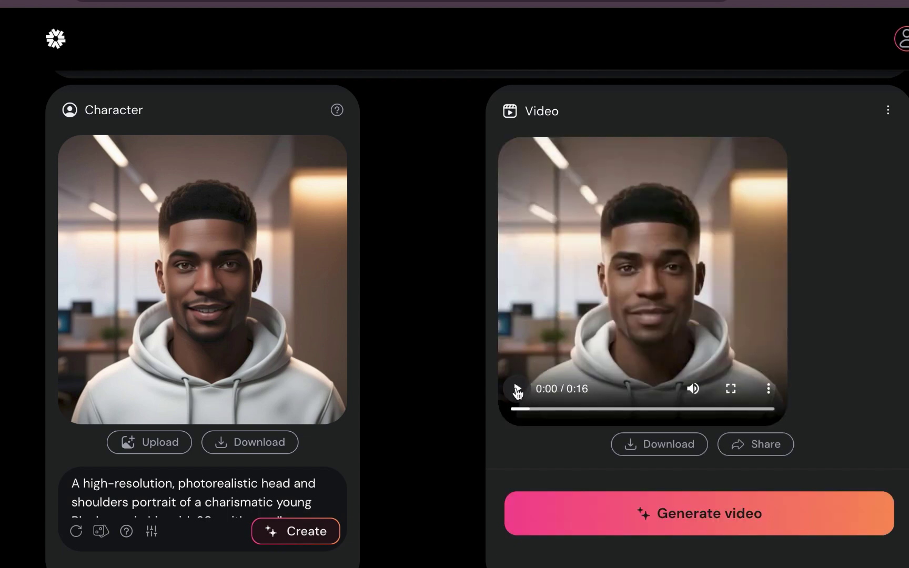
# Play, pause and rewind the 16-second result to review it
pyautogui.click(517, 392)
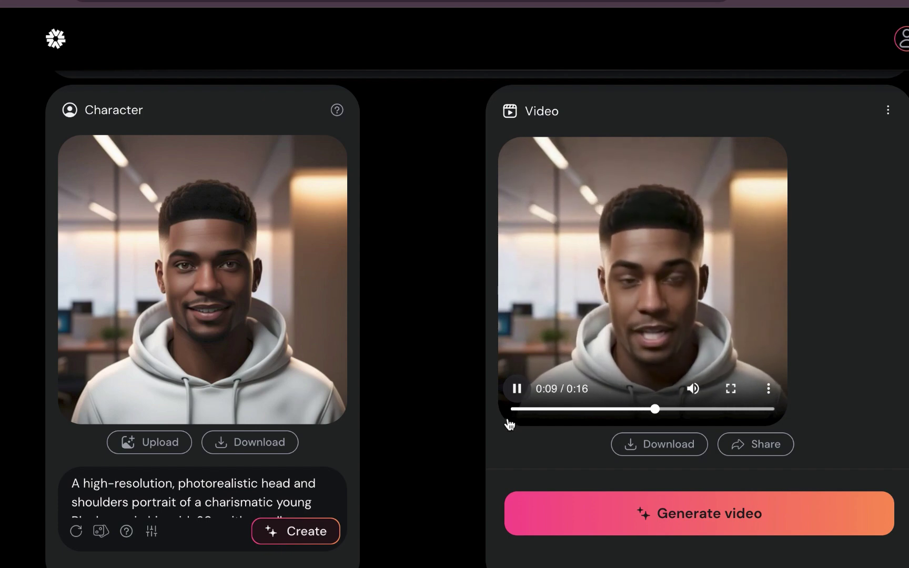
pyautogui.click(518, 390)
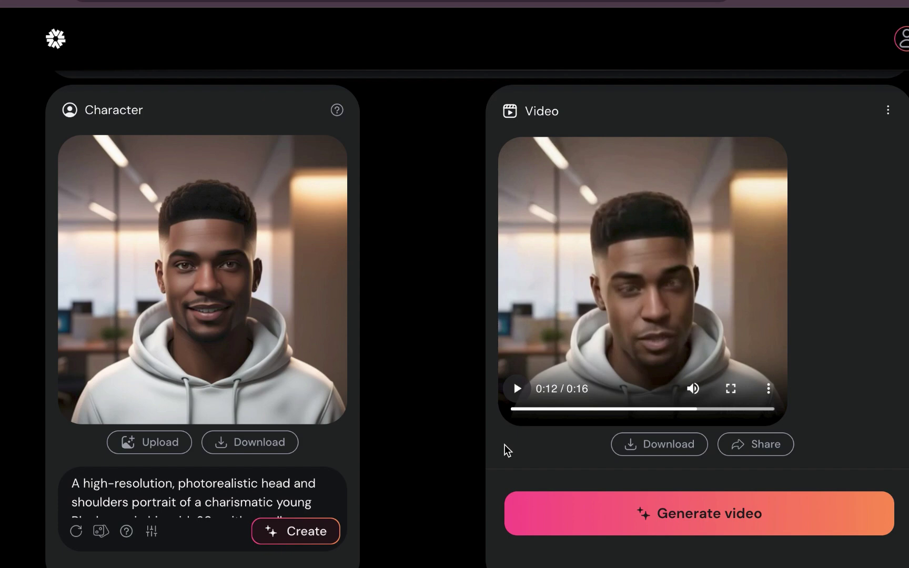
pyautogui.click(532, 409)
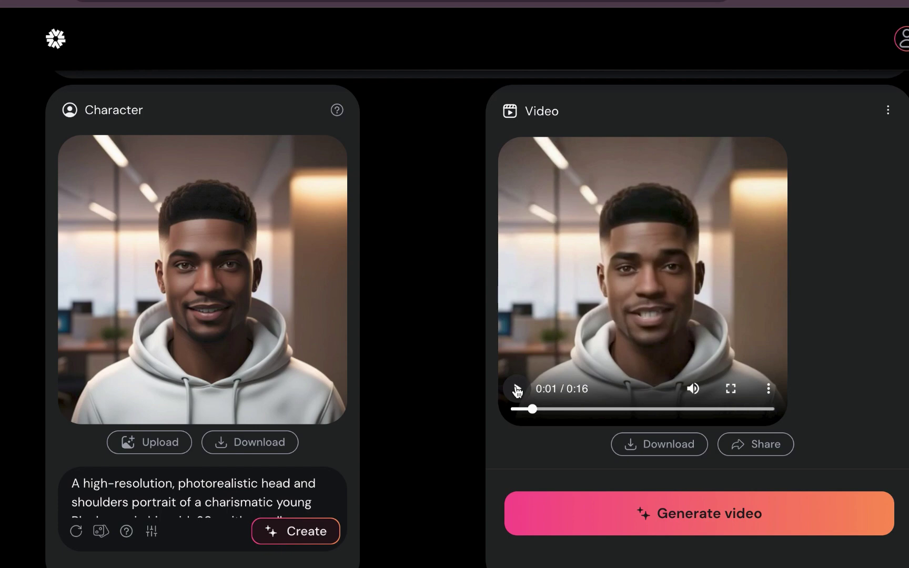
pyautogui.scroll(-3, 516, 390)
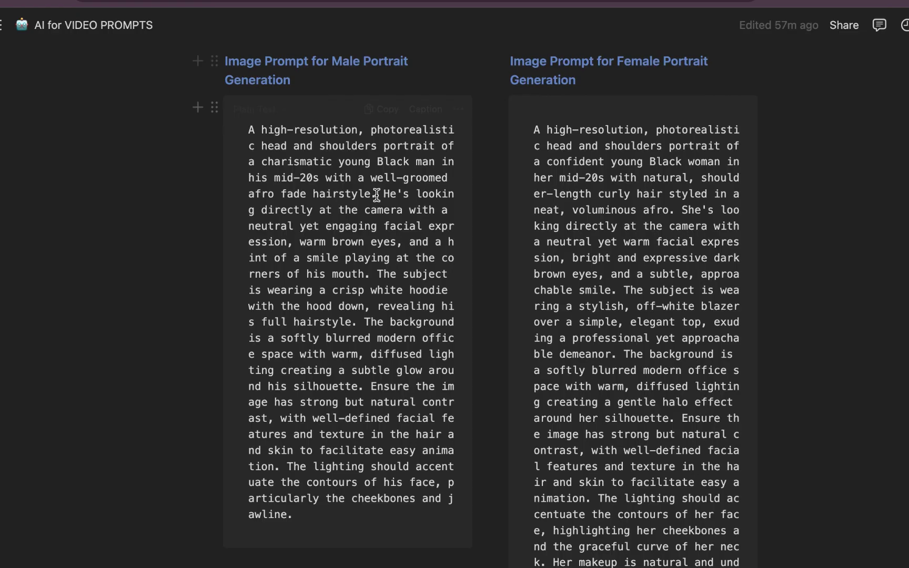
# Collapse Avatar Generation, expand Video Script Writing's Template prompt and copy its text
pyautogui.scroll(5, 282, 187)
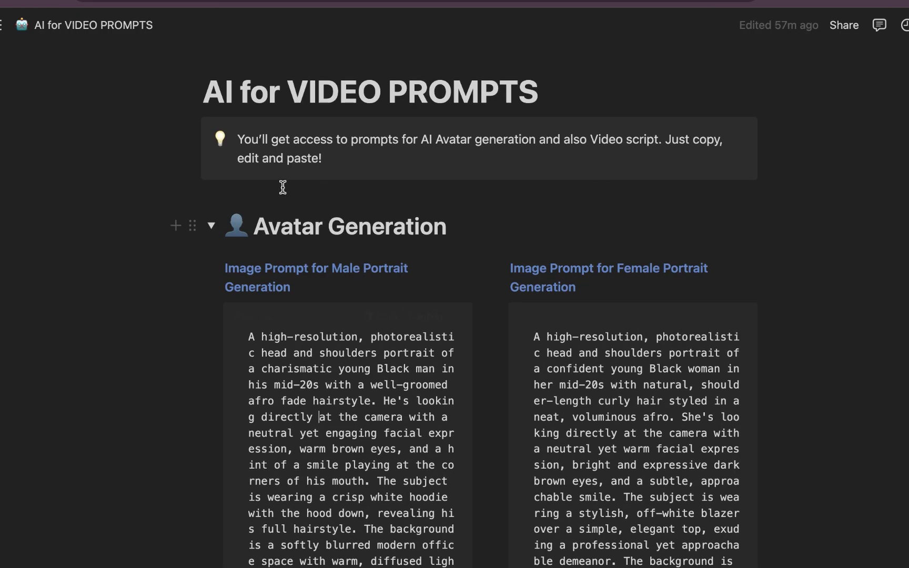
pyautogui.click(211, 226)
pyautogui.click(211, 381)
pyautogui.scroll(-5, 231, 380)
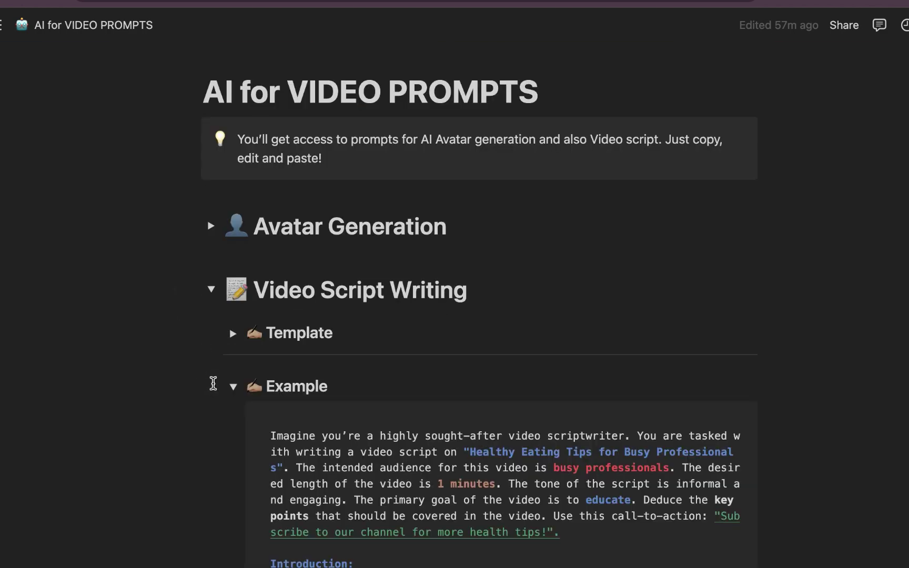
pyautogui.scroll(-2, 250, 394)
pyautogui.click(230, 154)
pyautogui.scroll(-3, 404, 336)
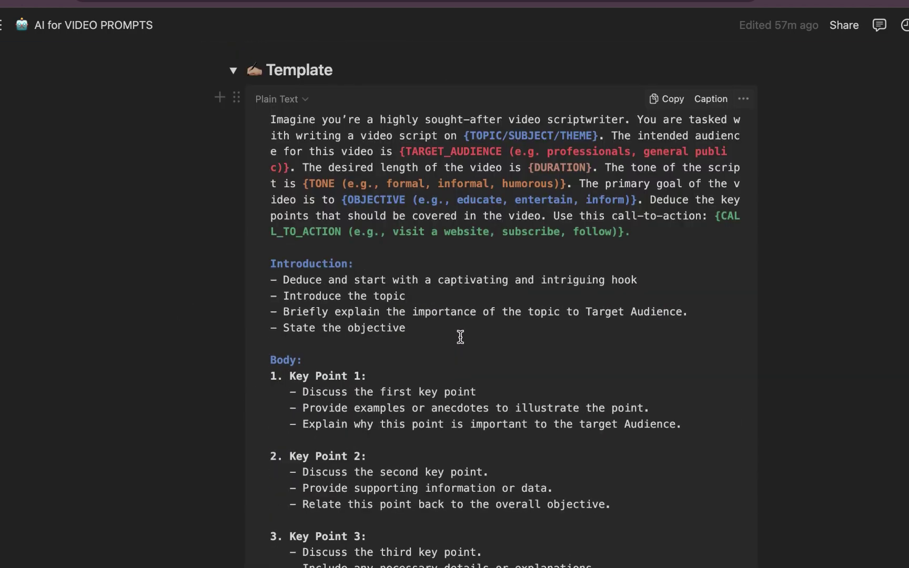
pyautogui.click(666, 105)
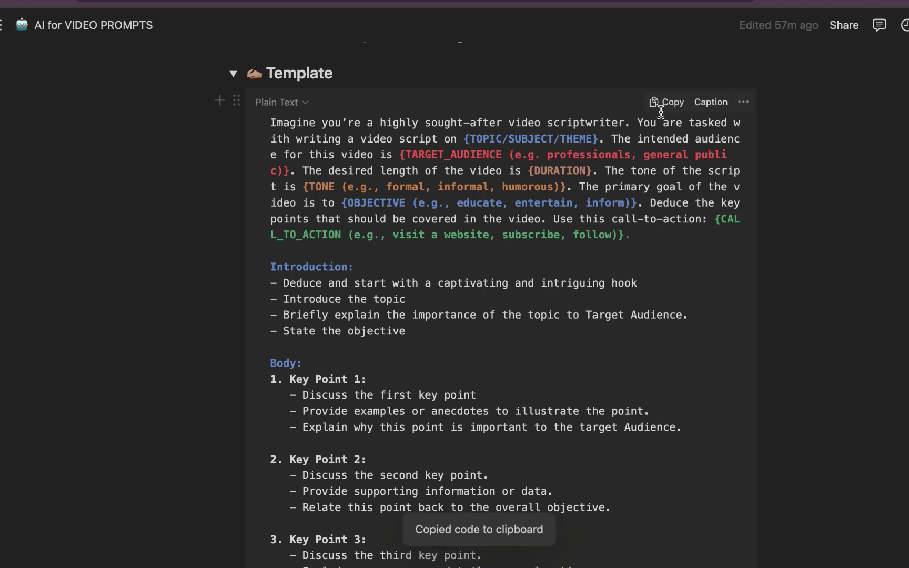
# Collapse the Template toggle and expand the Example video-script prompt to read it
pyautogui.scroll(-2, 550, 289)
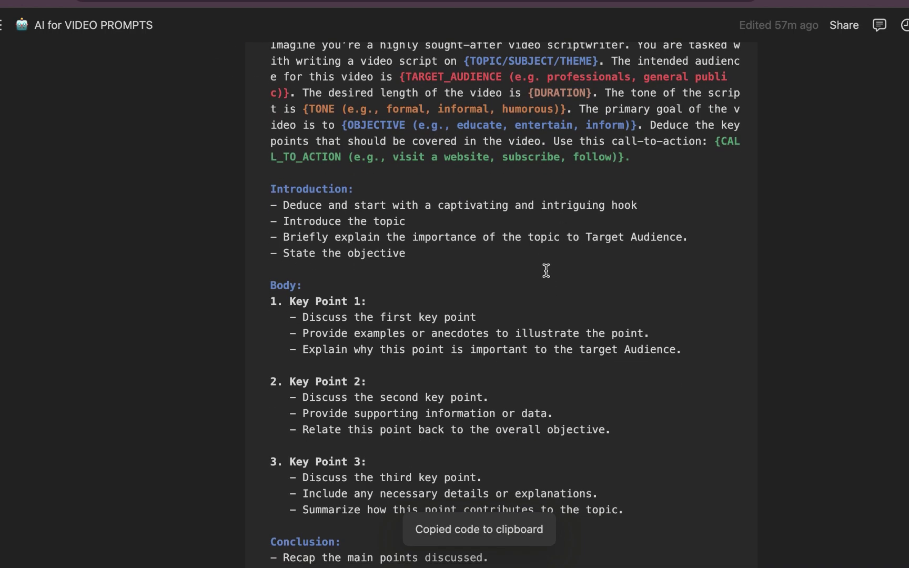
pyautogui.scroll(4, 544, 269)
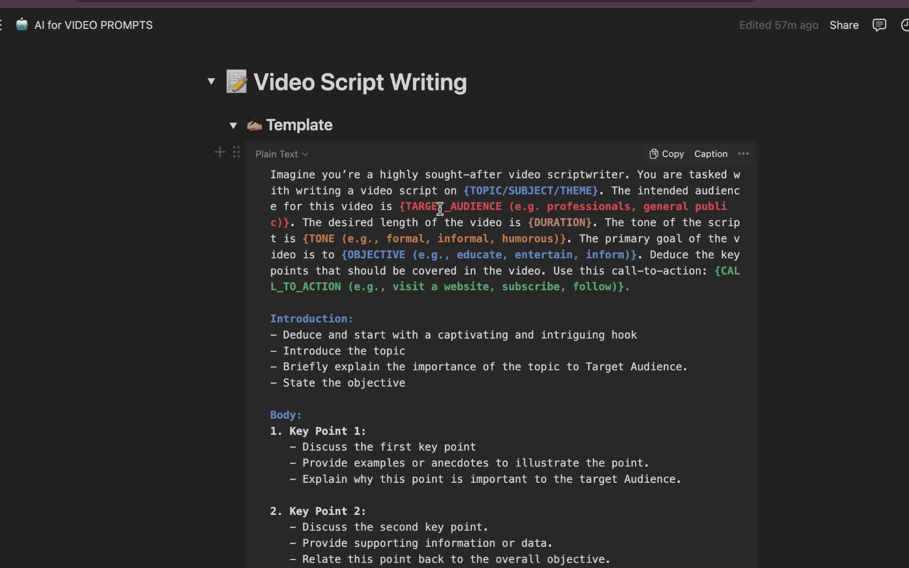
pyautogui.click(233, 125)
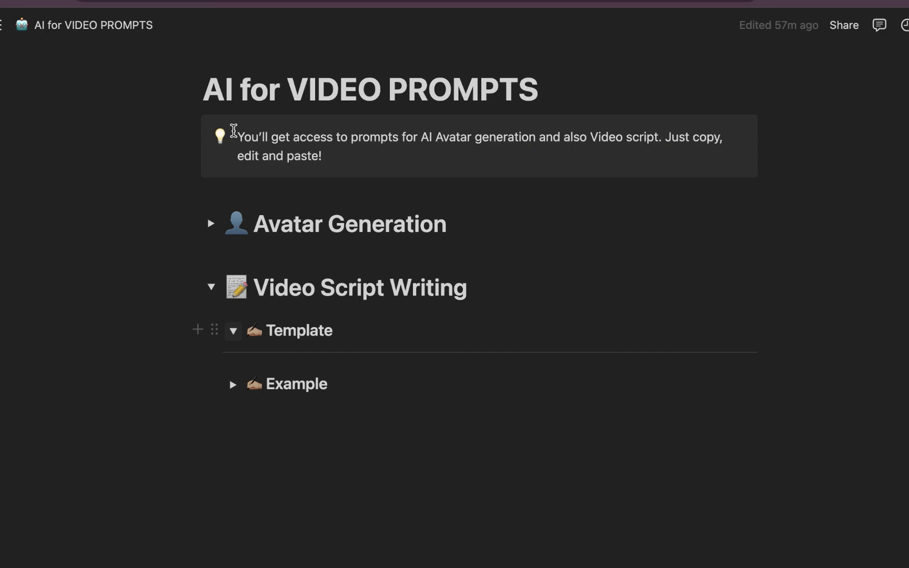
pyautogui.click(233, 384)
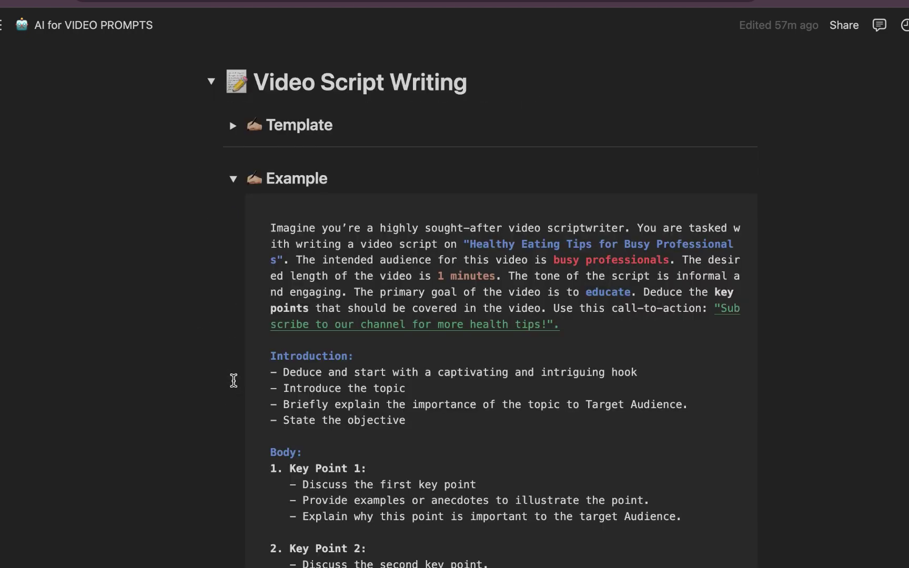
pyautogui.scroll(-2, 445, 333)
pyautogui.scroll(-3, 445, 333)
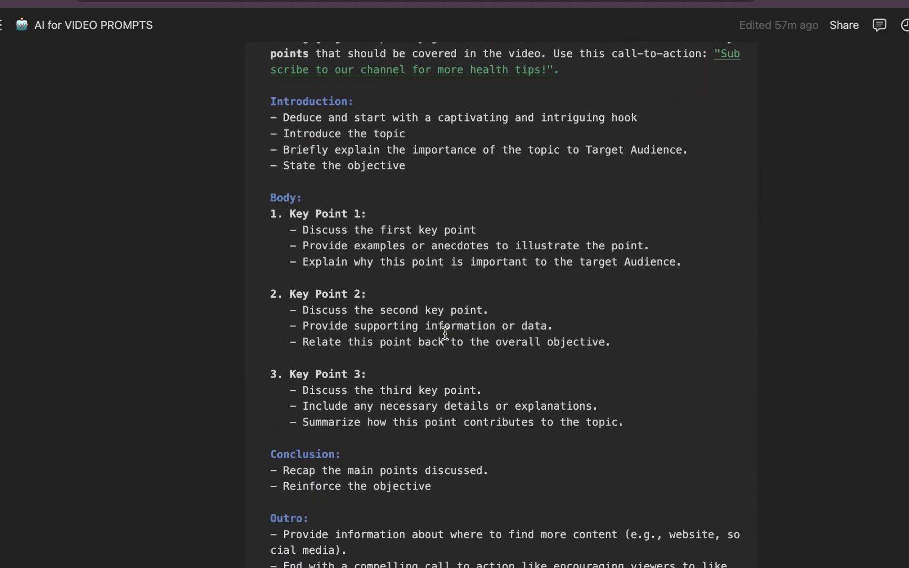
pyautogui.scroll(4, 442, 320)
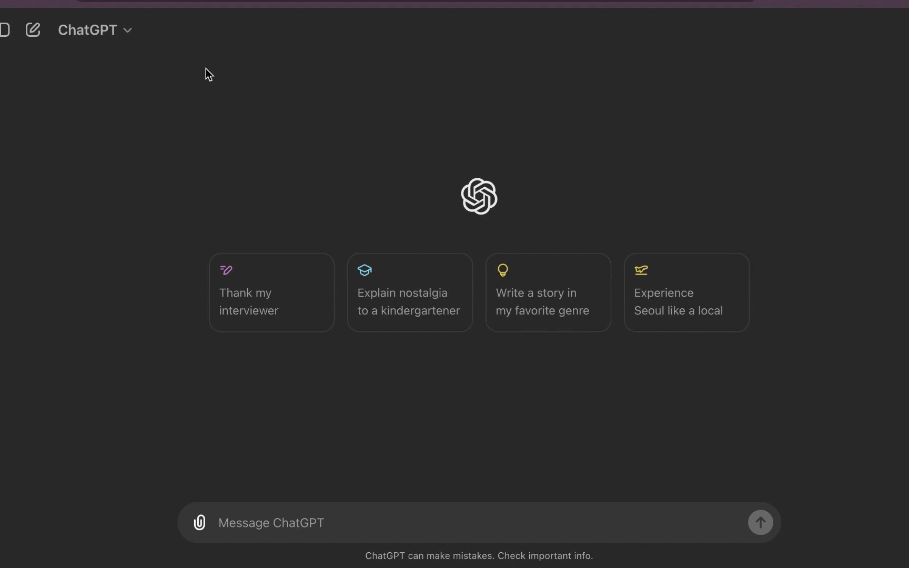
# Paste the Healthy Eating Tips video-script prompt into the new chat and send it
pyautogui.click(307, 524)
pyautogui.press('super+v')
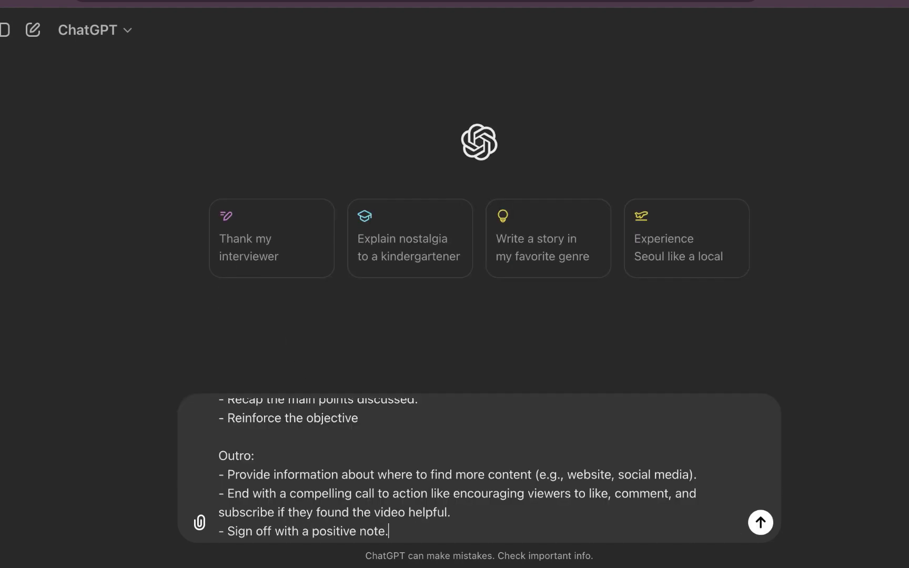
pyautogui.press('Return')
# Read through the generated one-minute script covering Plan Ahead, Smart Snacking and Stay Hydrated
pyautogui.scroll(7, 472, 258)
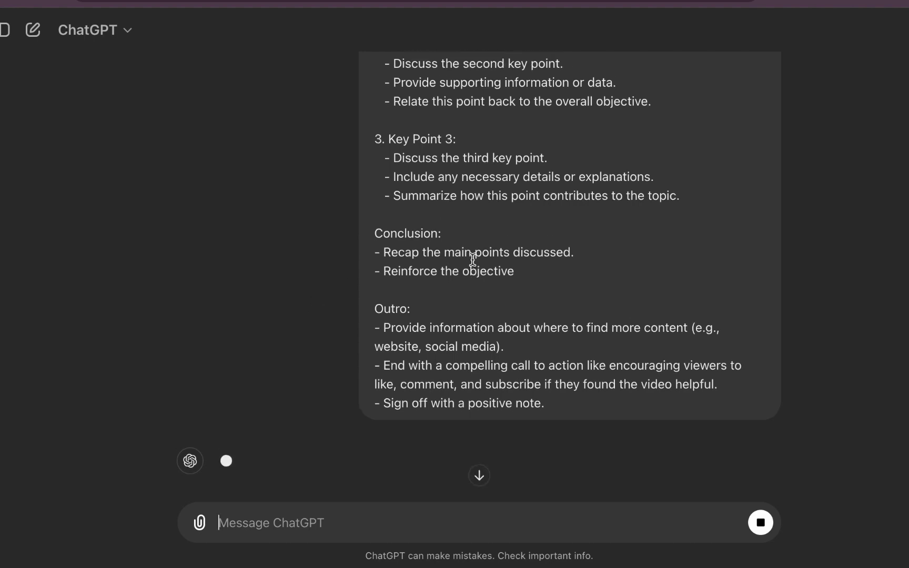
pyautogui.scroll(2, 473, 266)
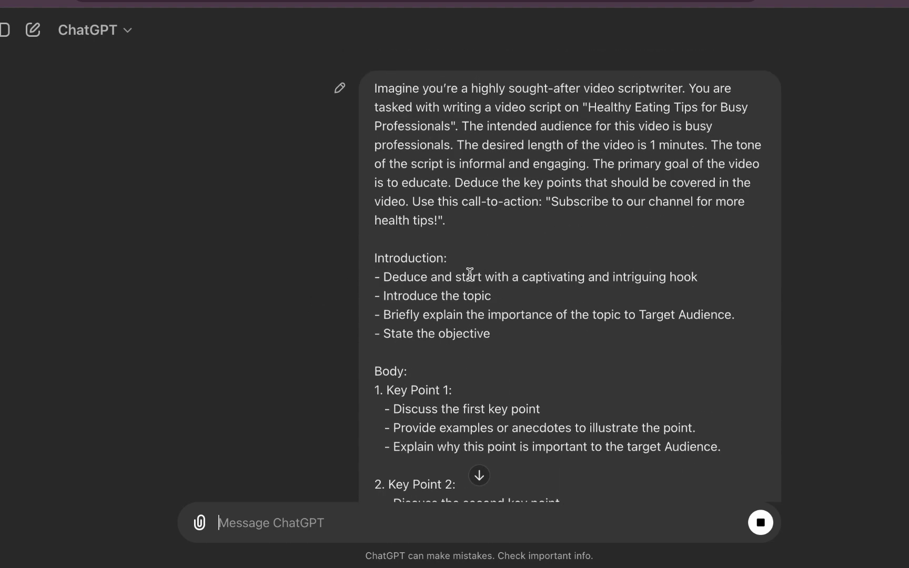
pyautogui.scroll(-10, 469, 271)
pyautogui.scroll(-4, 466, 271)
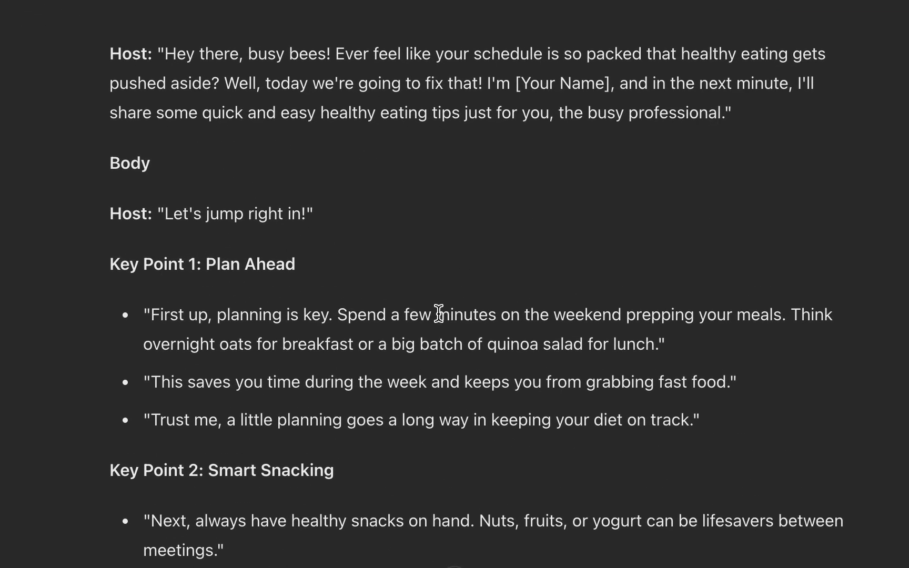
pyautogui.scroll(-1, 439, 314)
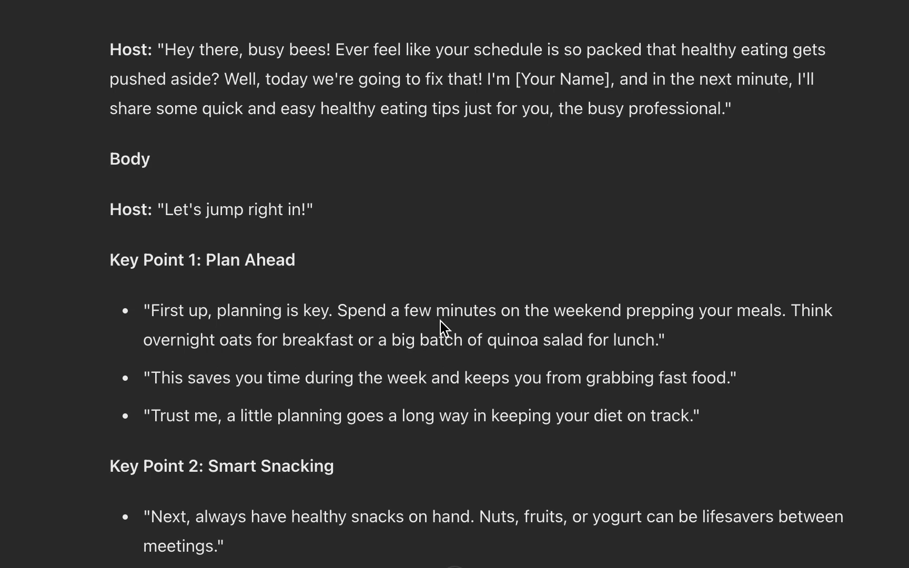
pyautogui.scroll(-5, 439, 321)
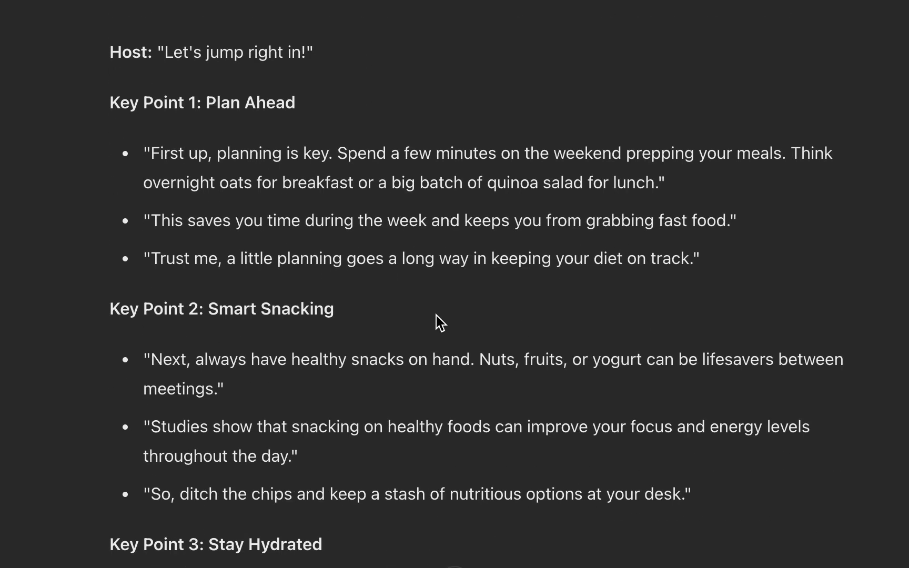
pyautogui.scroll(3, 439, 322)
pyautogui.scroll(-10, 437, 317)
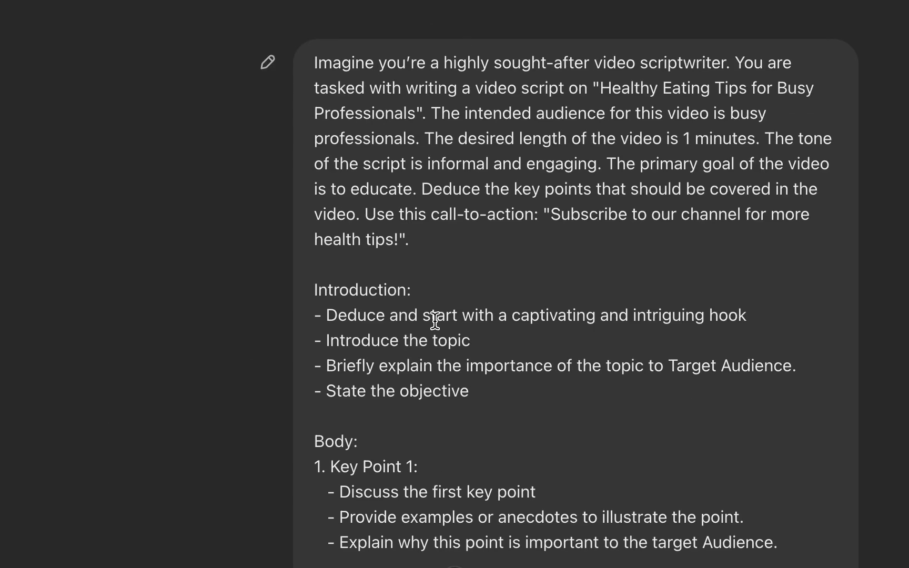
pyautogui.scroll(-20, 434, 318)
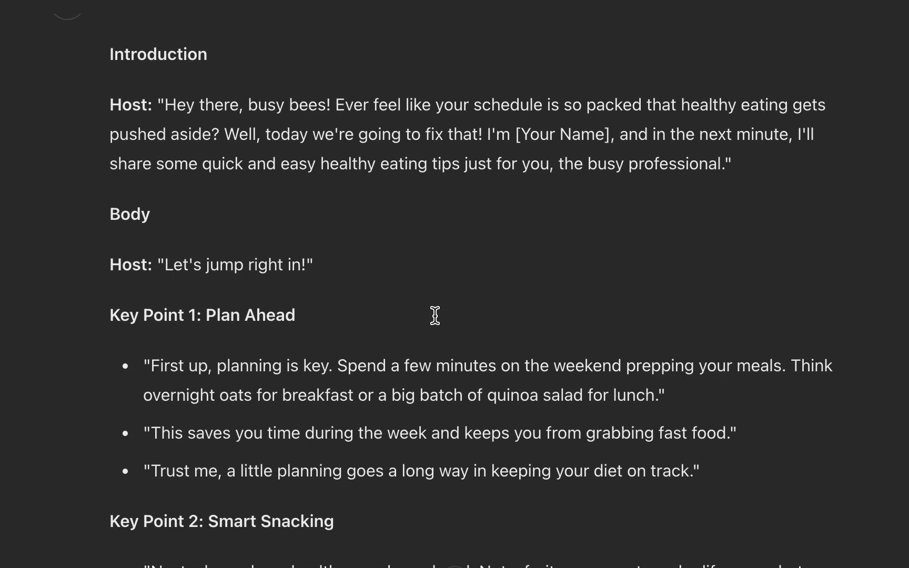
pyautogui.scroll(4, 434, 316)
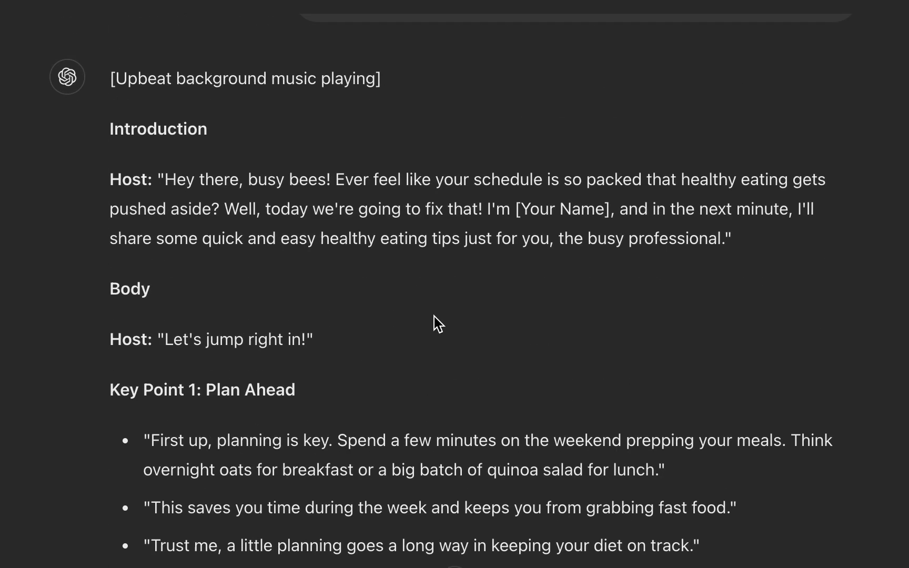
pyautogui.scroll(-1, 434, 317)
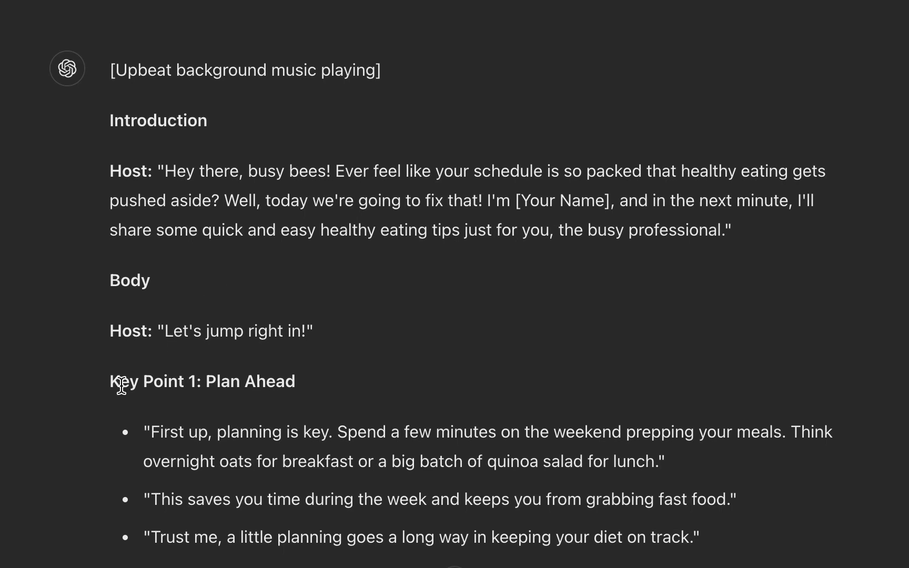
pyautogui.moveTo(108, 383); pyautogui.dragTo(200, 382)
pyautogui.doubleClick(130, 280)
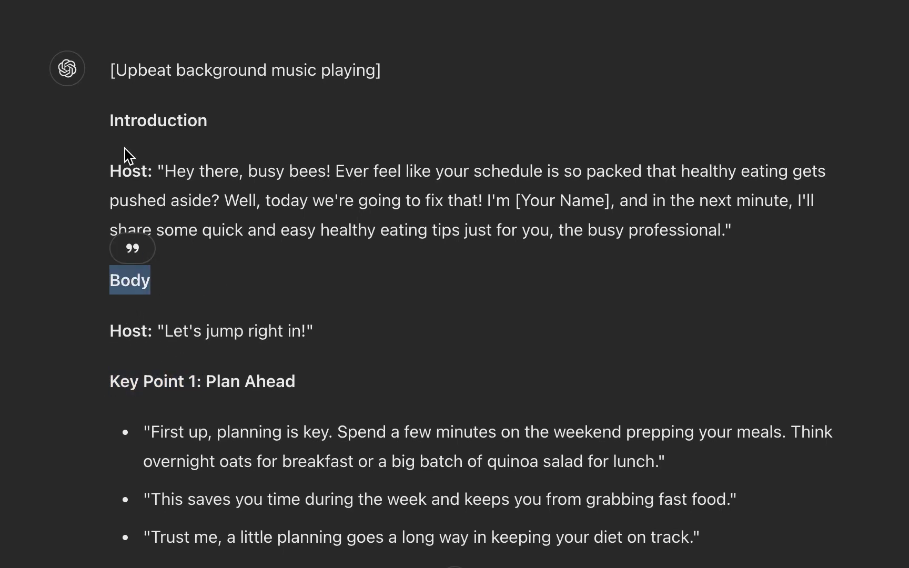
pyautogui.moveTo(125, 122); pyautogui.dragTo(179, 122)
pyautogui.click(181, 122)
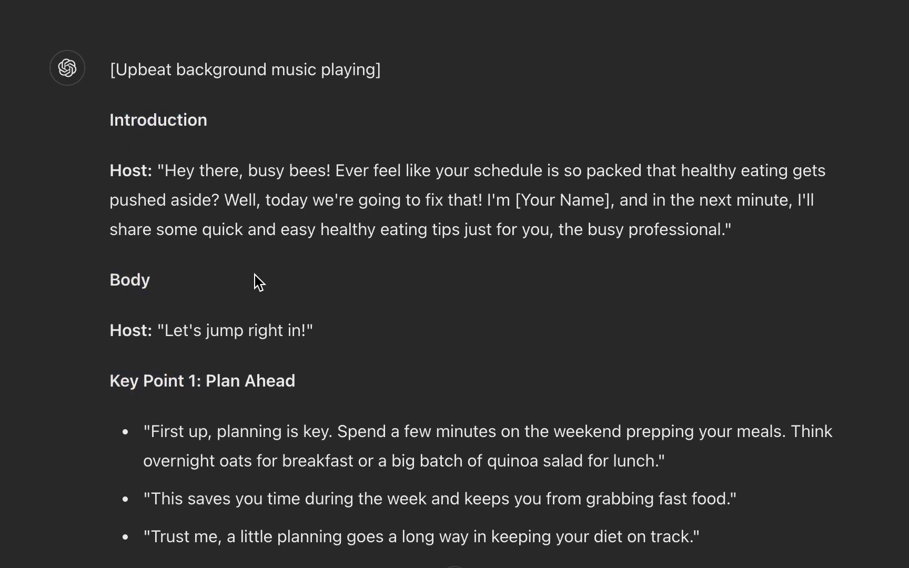
pyautogui.scroll(-3, 256, 274)
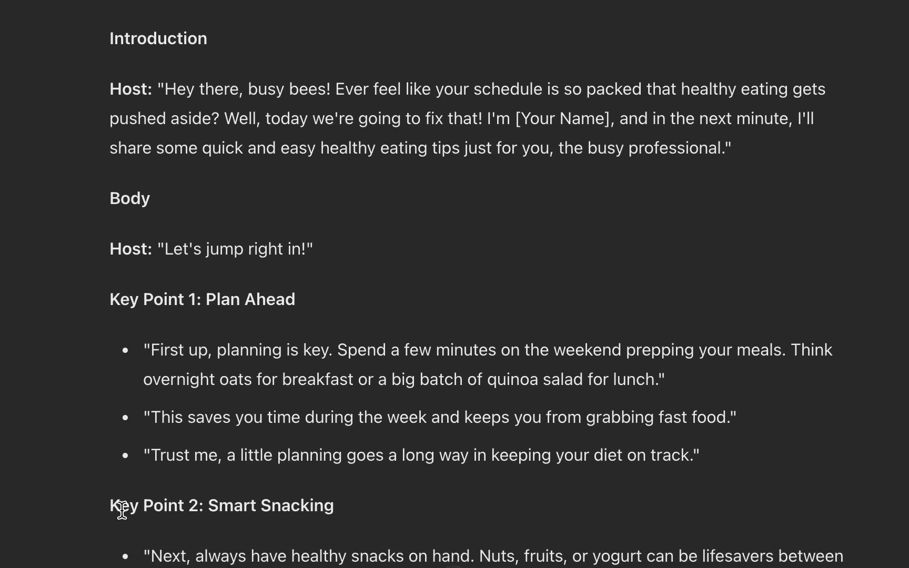
pyautogui.moveTo(106, 510); pyautogui.dragTo(198, 508)
pyautogui.scroll(-5, 199, 510)
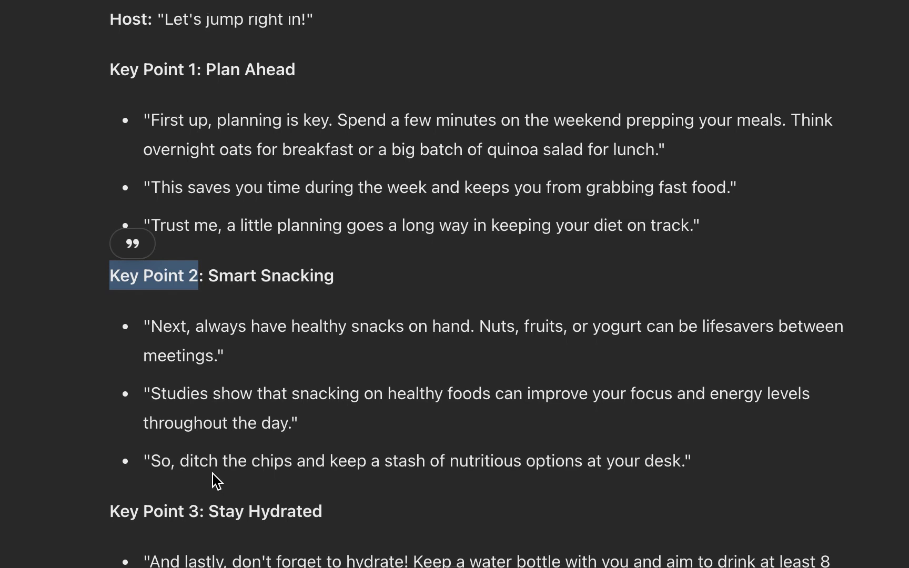
pyautogui.scroll(-5, 221, 474)
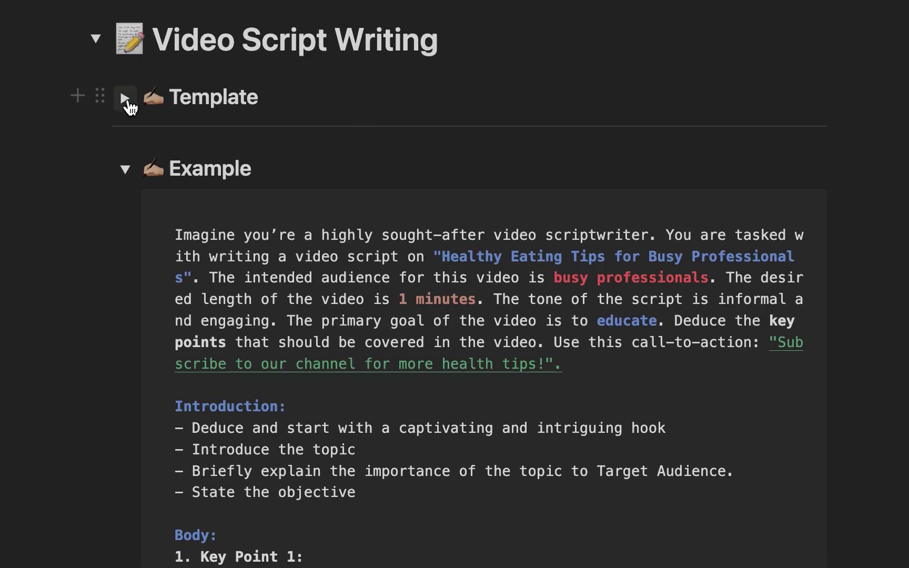
# Highlight the Example prompt's topic, audience busy professionals, 1-minute length, educate goal and call-to-action
pyautogui.moveTo(441, 255); pyautogui.dragTo(766, 253)
pyautogui.moveTo(553, 277); pyautogui.dragTo(709, 277)
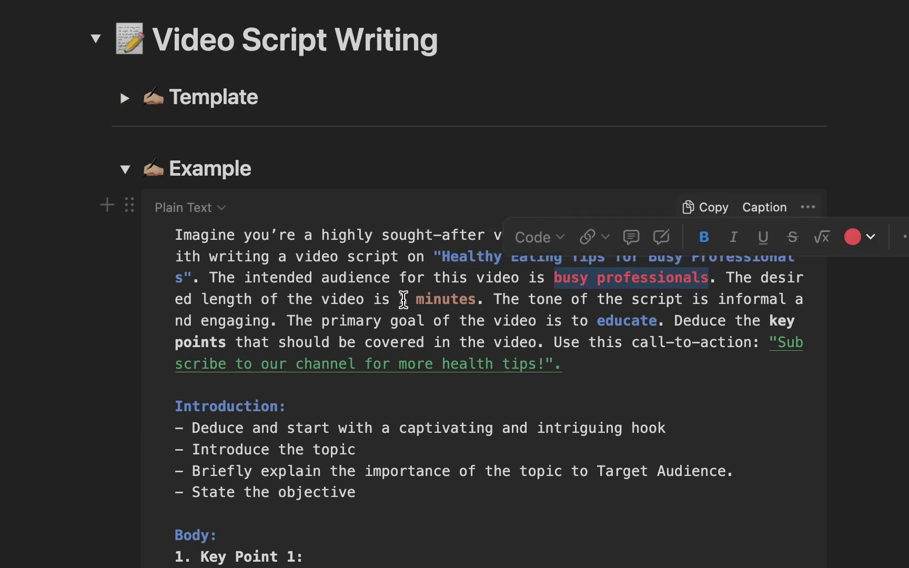
pyautogui.moveTo(404, 300); pyautogui.dragTo(476, 300)
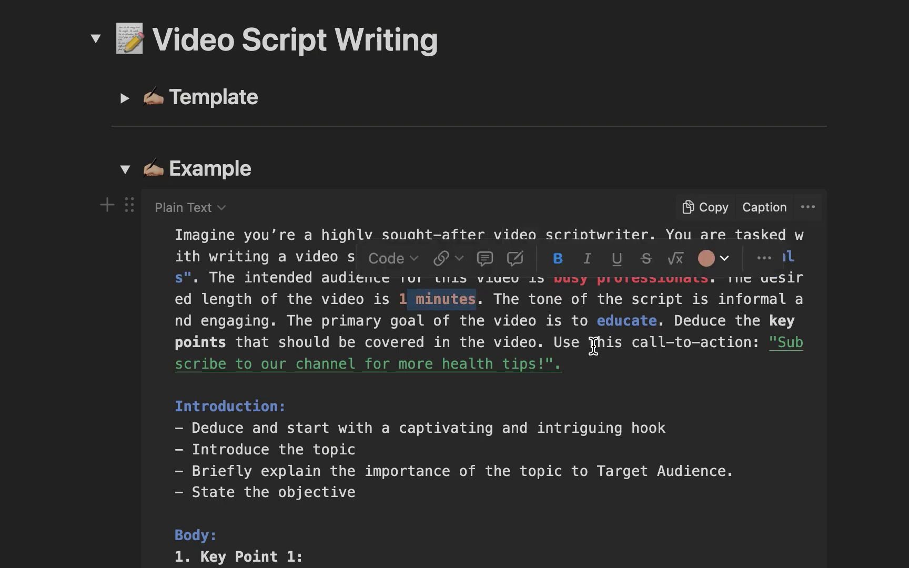
pyautogui.moveTo(597, 320); pyautogui.dragTo(657, 321)
pyautogui.click(638, 321)
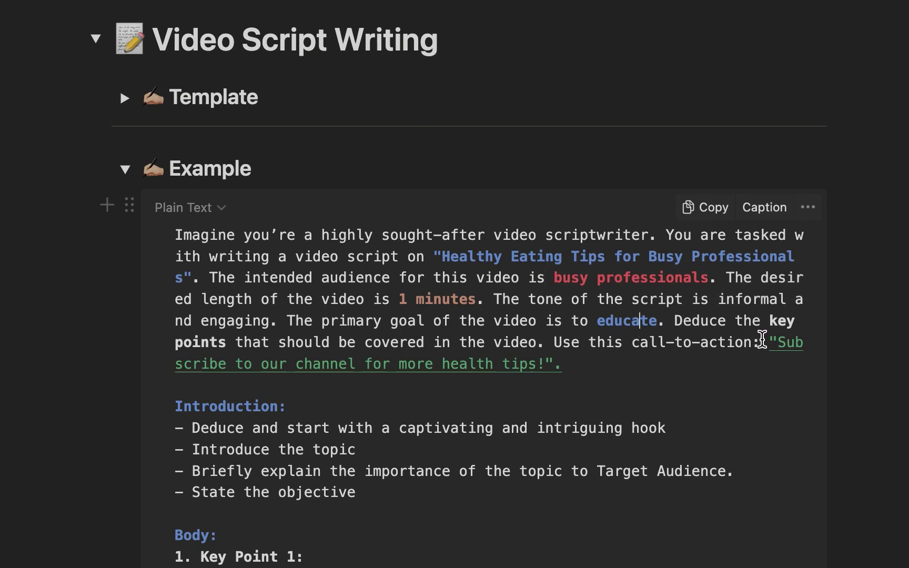
pyautogui.moveTo(769, 339); pyautogui.dragTo(577, 358)
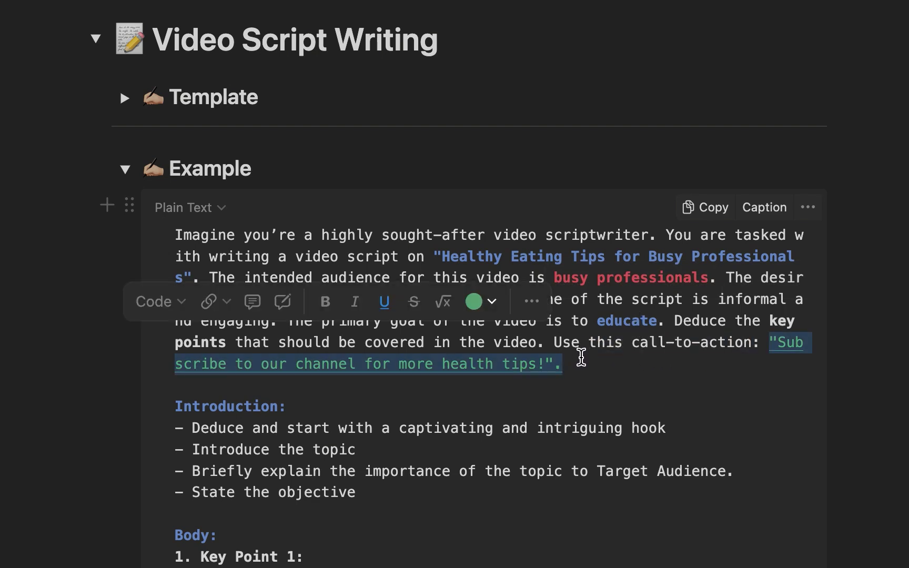
pyautogui.click(749, 359)
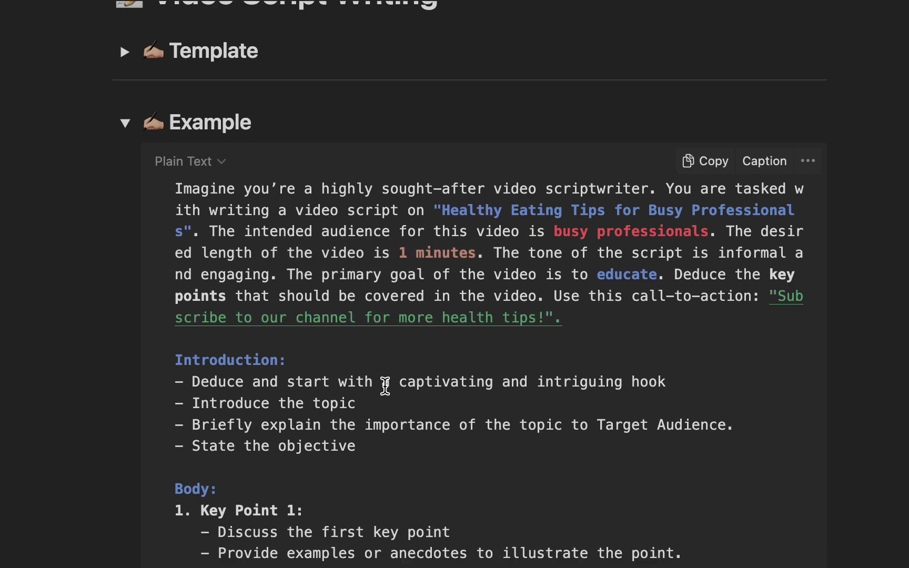
pyautogui.scroll(-2, 400, 373)
pyautogui.scroll(-2, 335, 352)
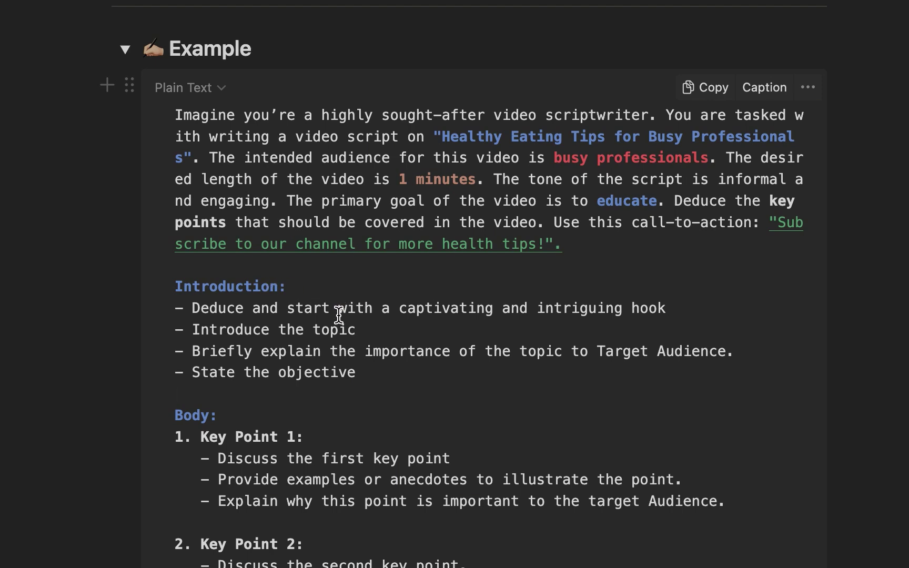
pyautogui.scroll(-1, 332, 359)
pyautogui.scroll(-15, 267, 368)
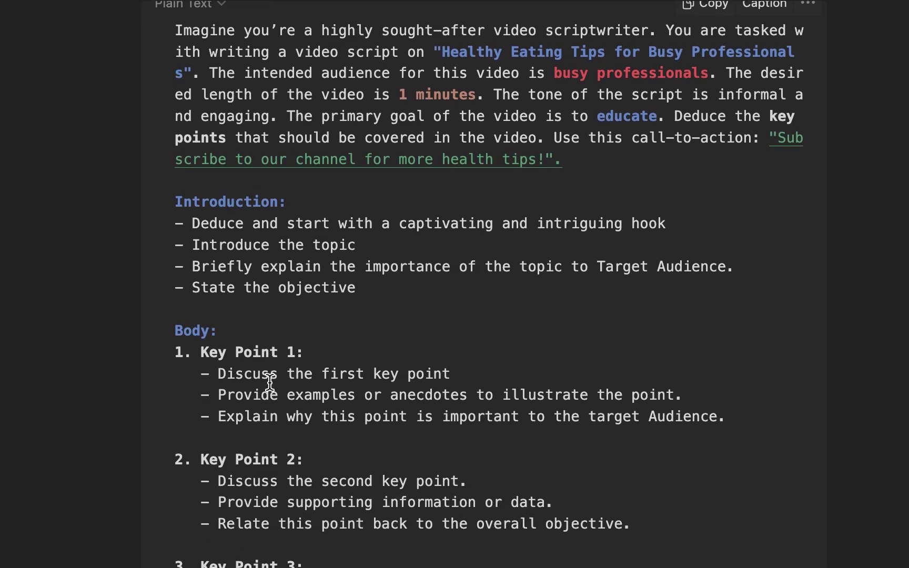
pyautogui.scroll(20, 269, 401)
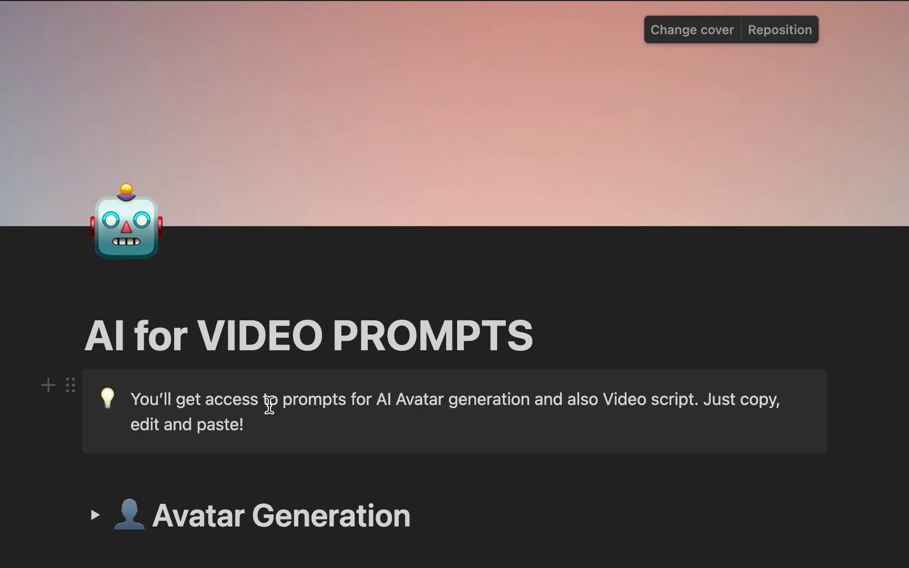